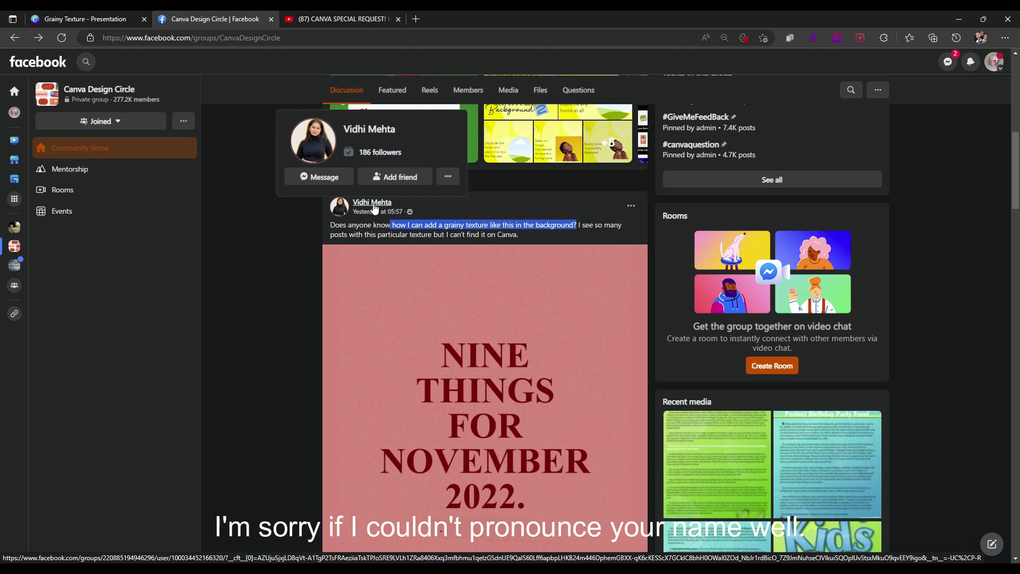
# Highlight the Facebook post's question about a grainy background texture, then go to the Grainy Texture presentation.
pyautogui.click(395, 224)
pyautogui.moveTo(392, 225); pyautogui.dragTo(564, 227)
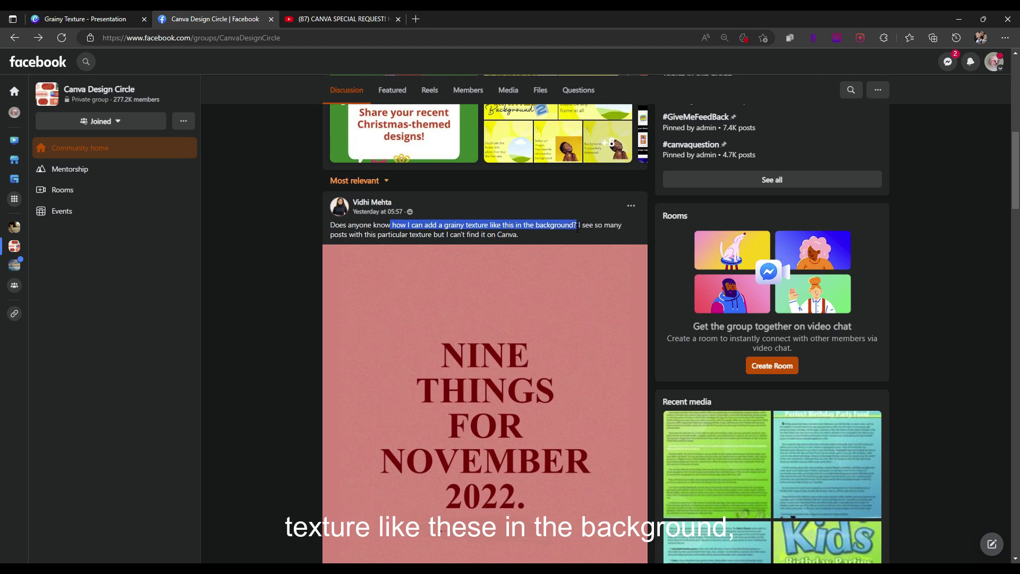
pyautogui.moveTo(576, 228); pyautogui.dragTo(576, 228)
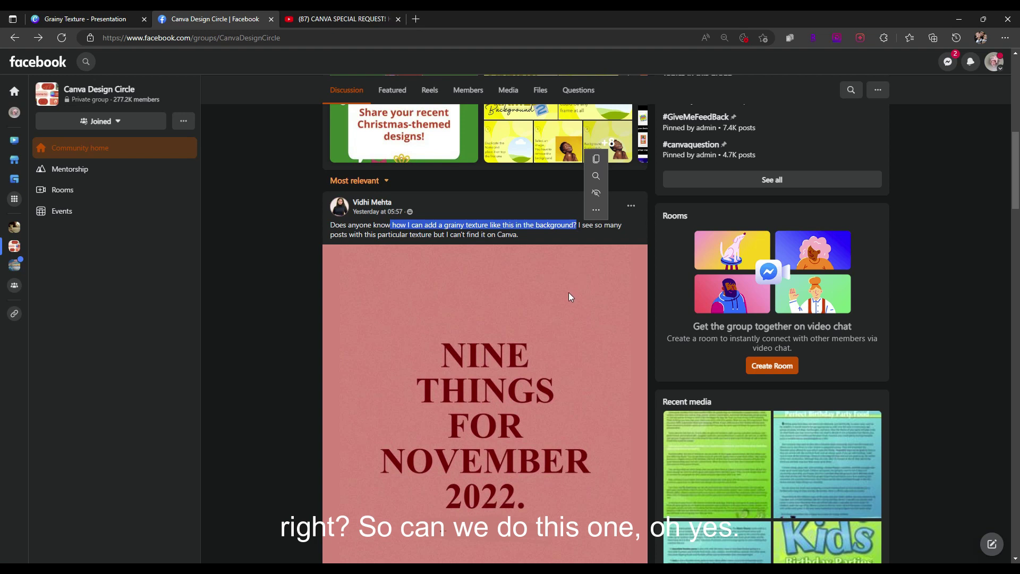
pyautogui.scroll(-1, 570, 291)
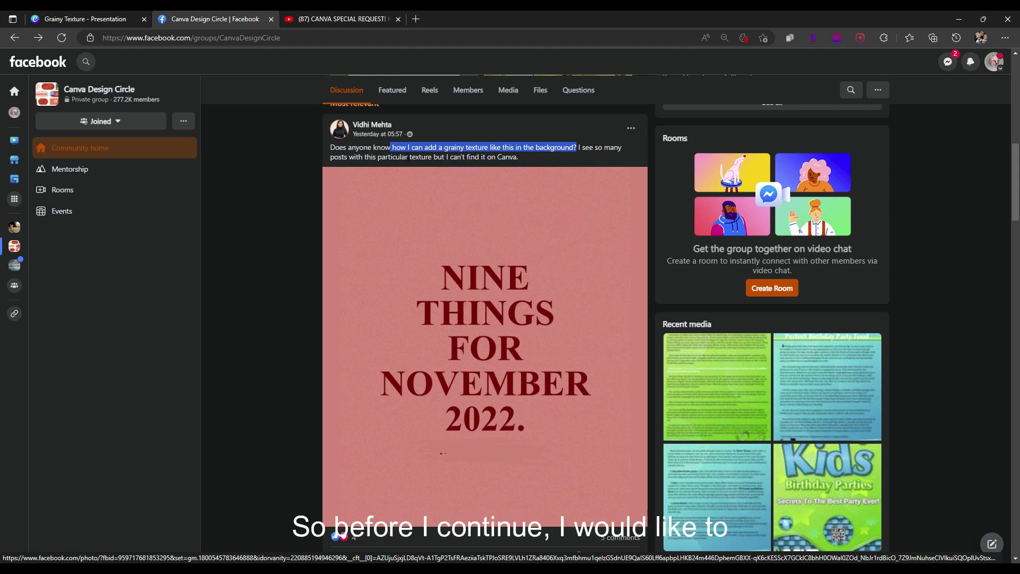
pyautogui.click(96, 24)
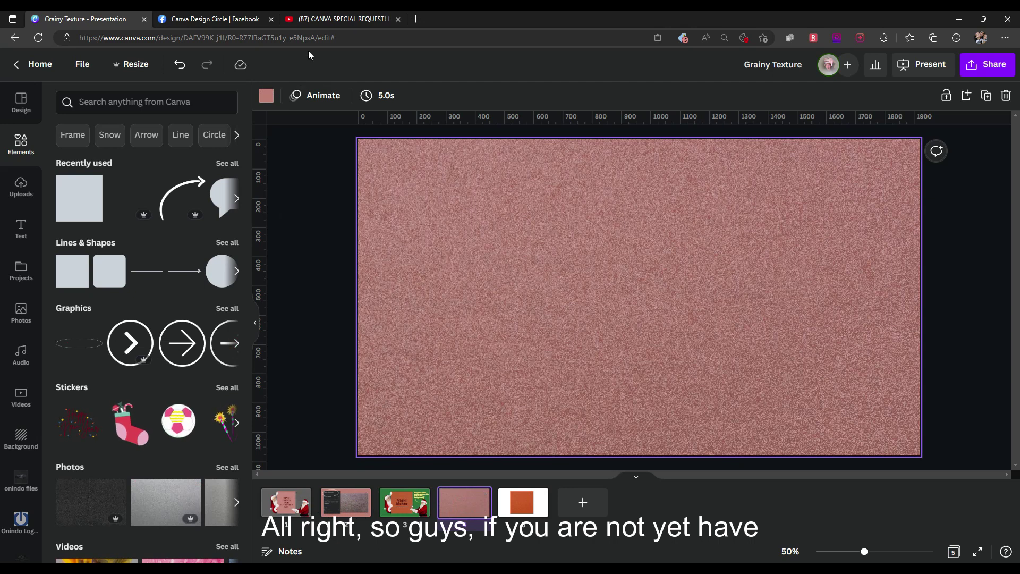
# Open the partner.canva.com link from the YouTube description, dismiss the Rakuten popup, and return to Facebook.
pyautogui.click(341, 19)
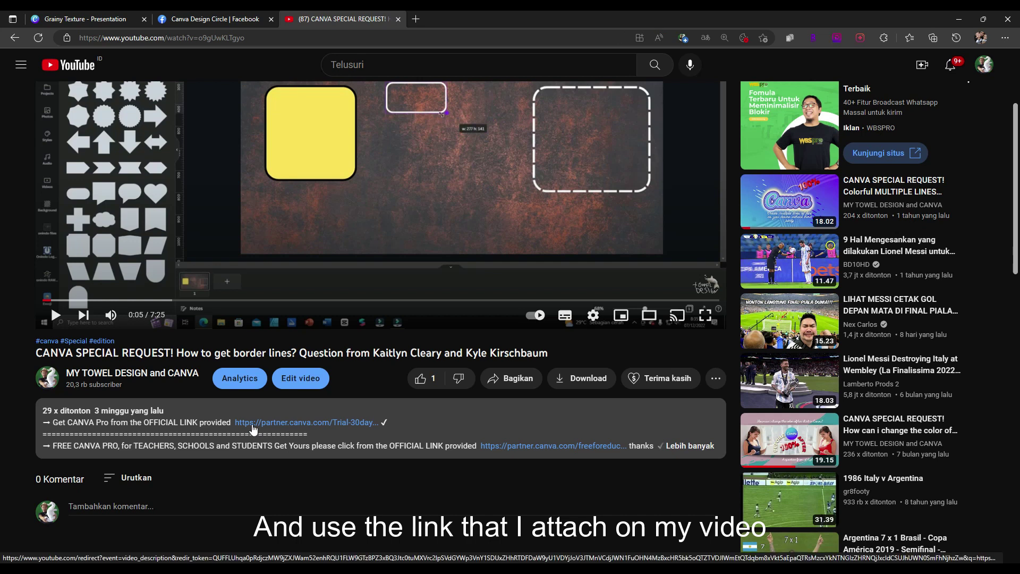
pyautogui.click(313, 423)
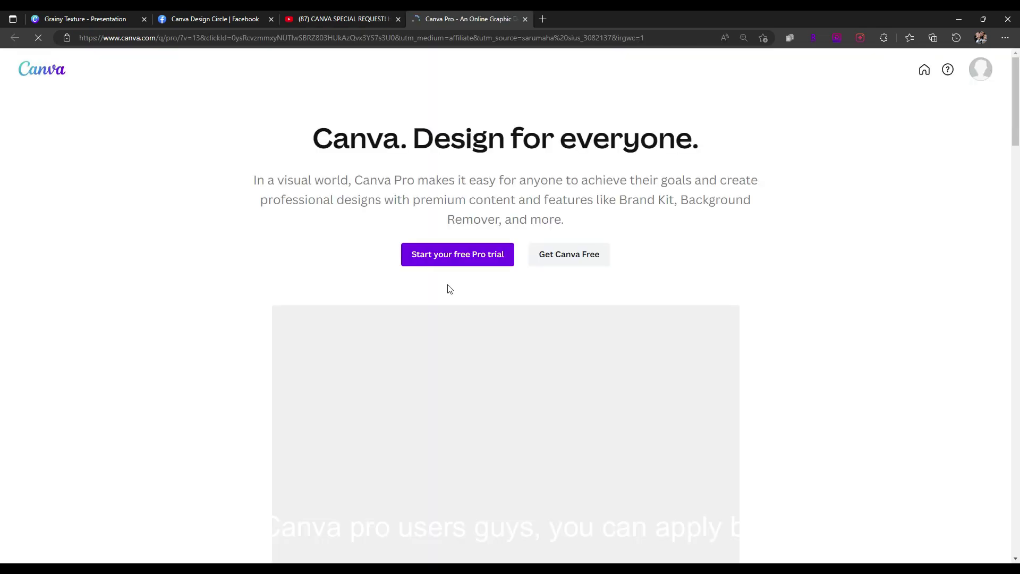
pyautogui.scroll(-3, 515, 393)
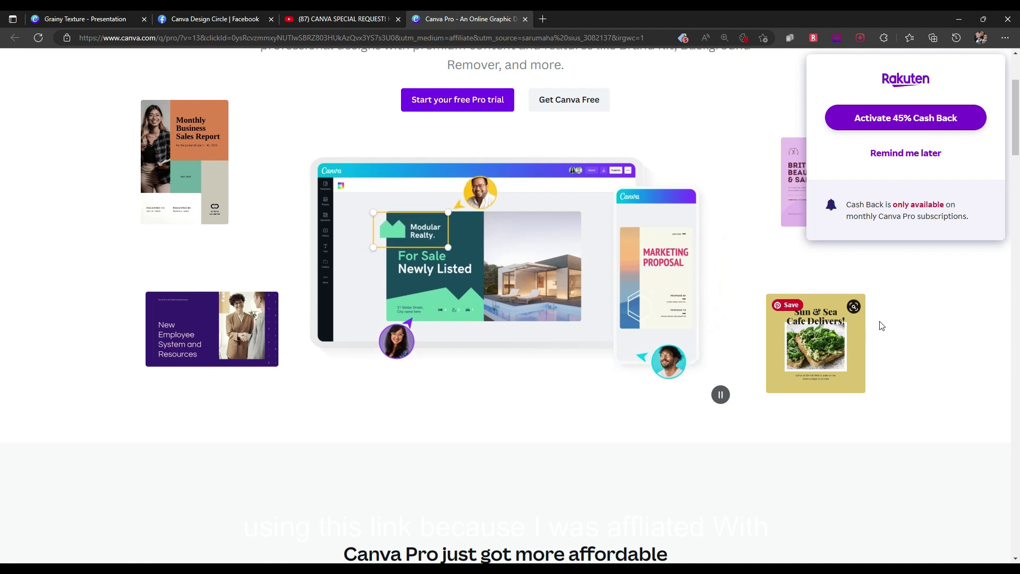
pyautogui.scroll(3, 659, 314)
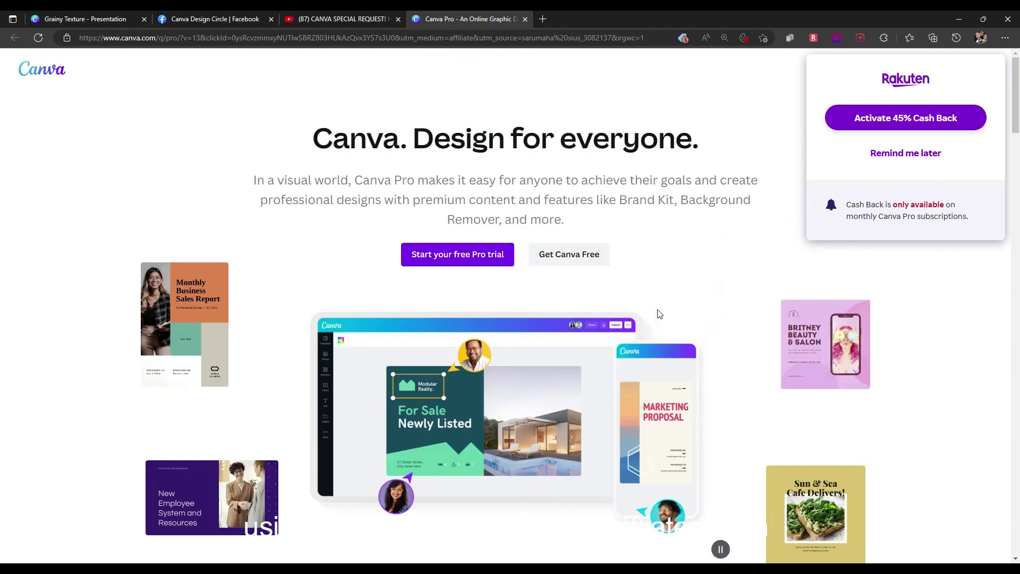
pyautogui.click(896, 154)
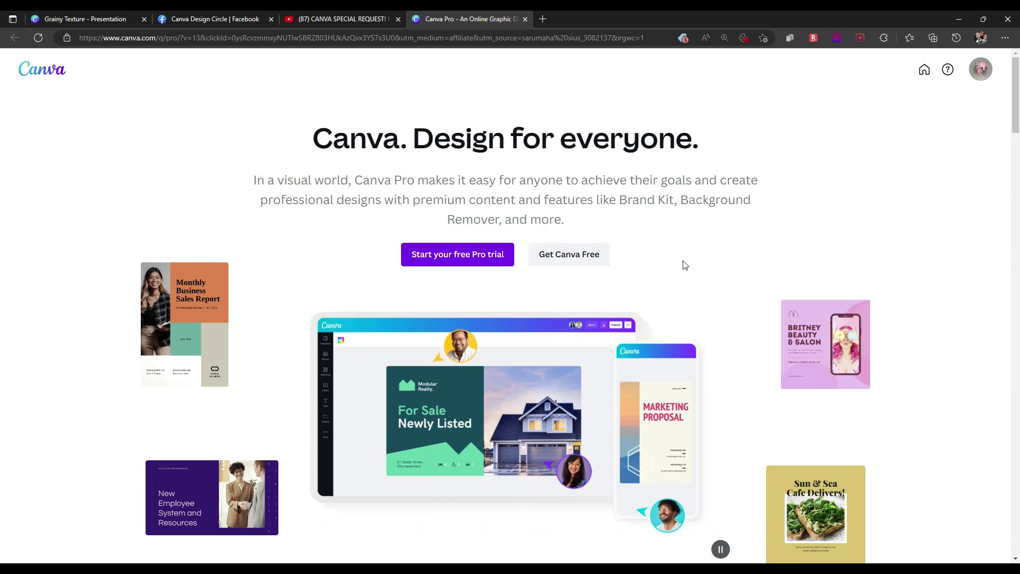
pyautogui.click(348, 20)
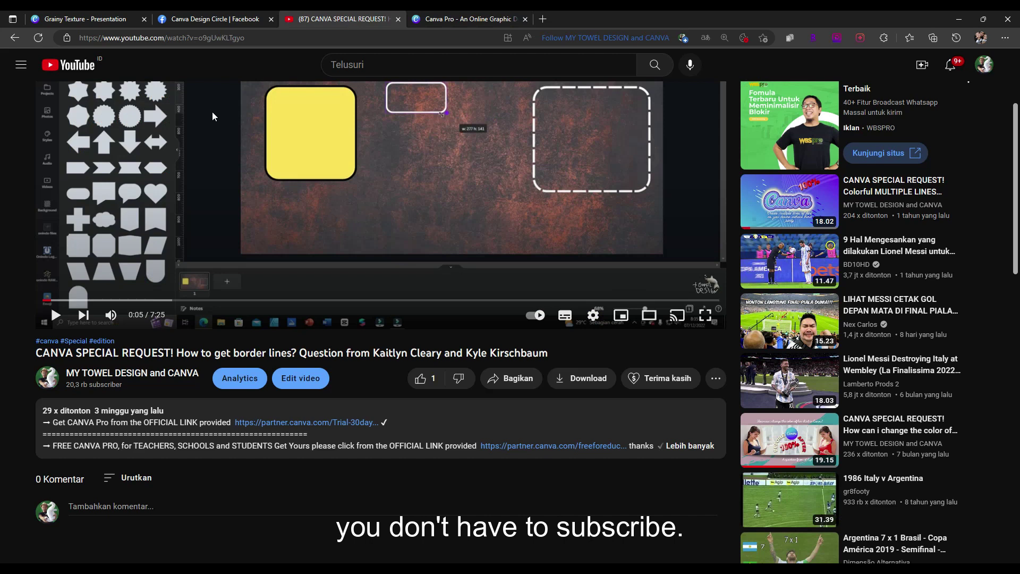
pyautogui.click(206, 20)
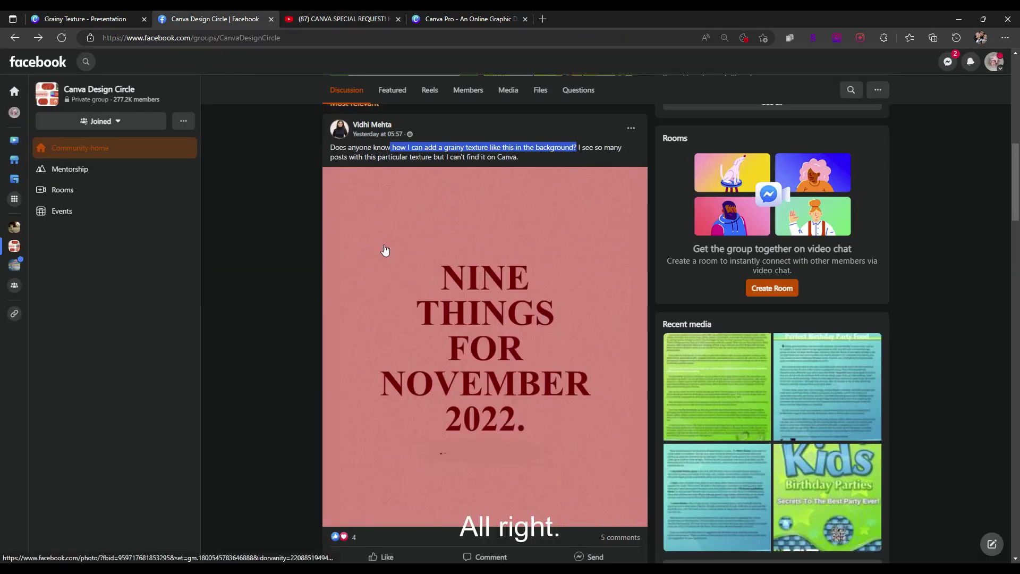
# Back in the Grainy Texture presentation, view the first slide with the Santa design.
pyautogui.click(80, 19)
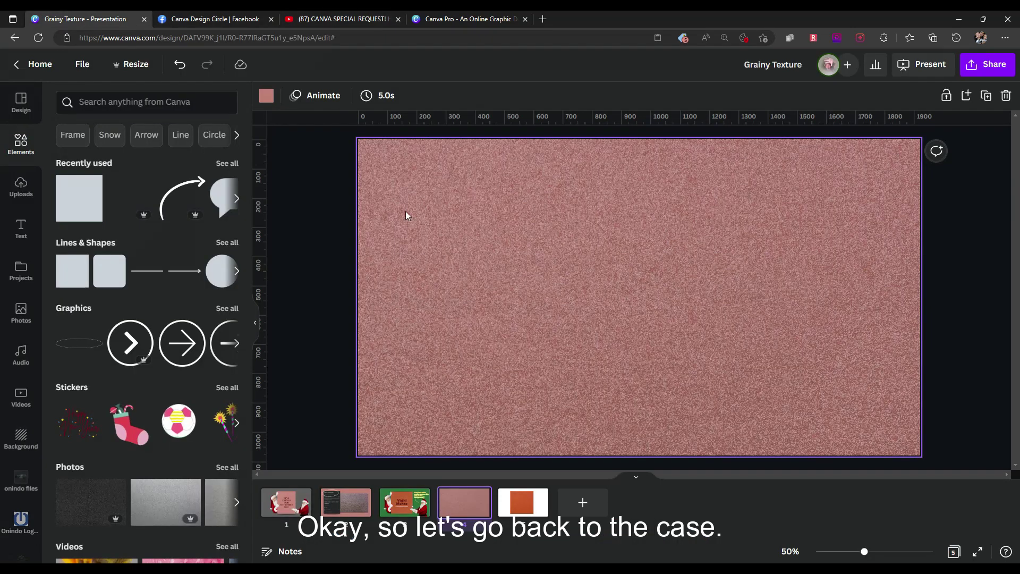
pyautogui.click(286, 503)
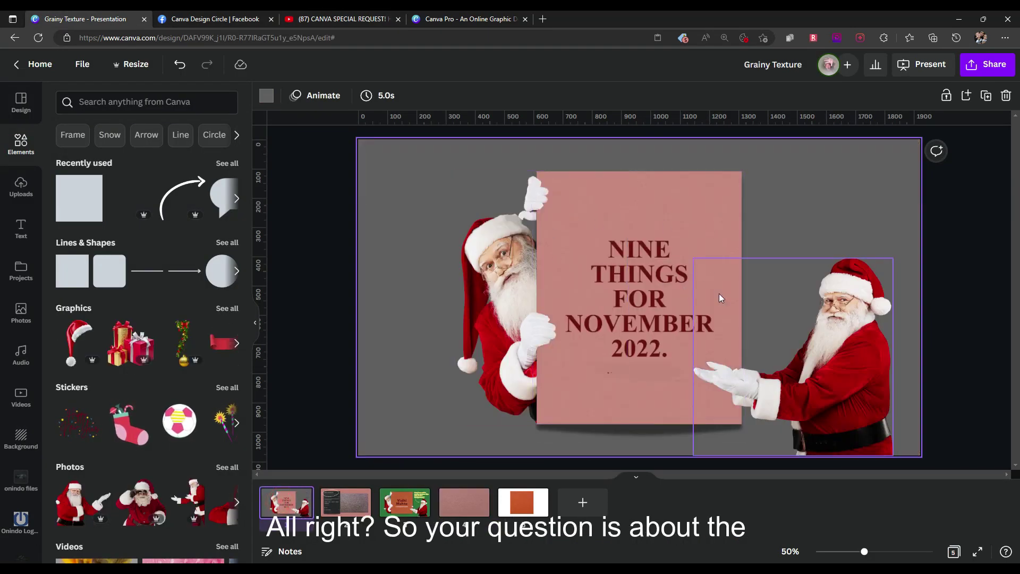
pyautogui.scroll(3, 677, 209)
pyautogui.scroll(3, 677, 209)
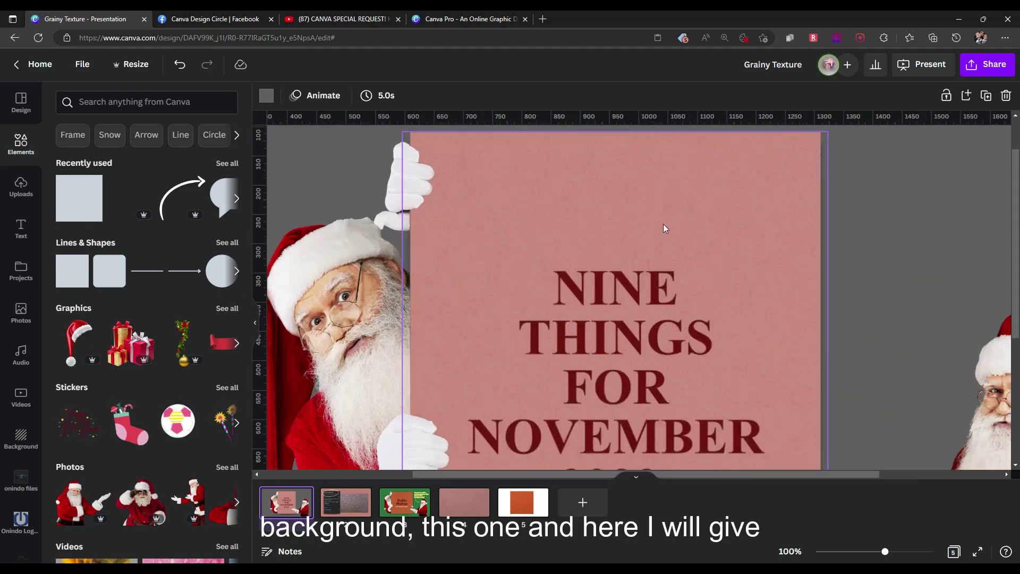
# Close the Canva Pro tab and return to the Grainy Texture presentation.
pyautogui.click(232, 20)
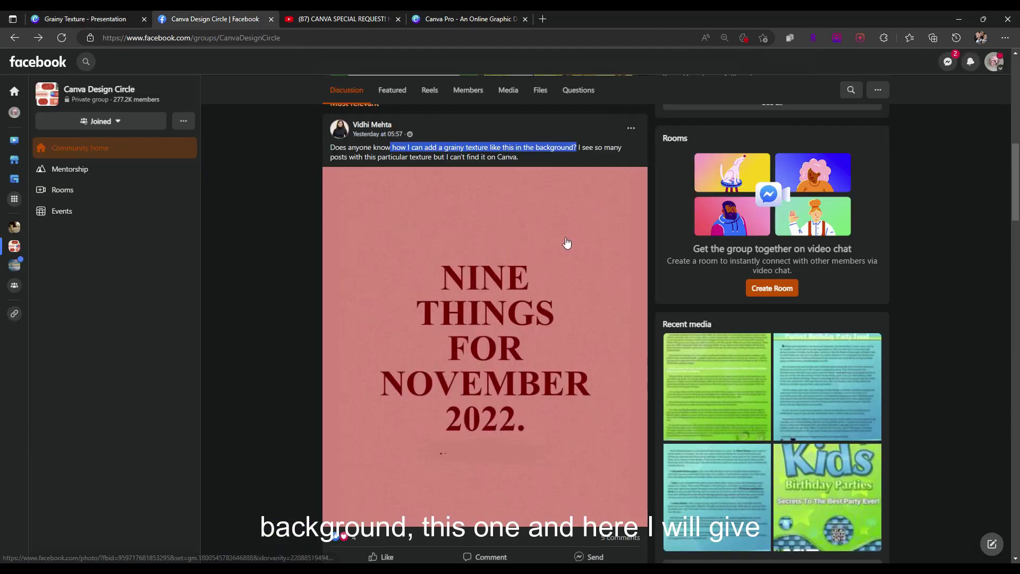
pyautogui.click(462, 18)
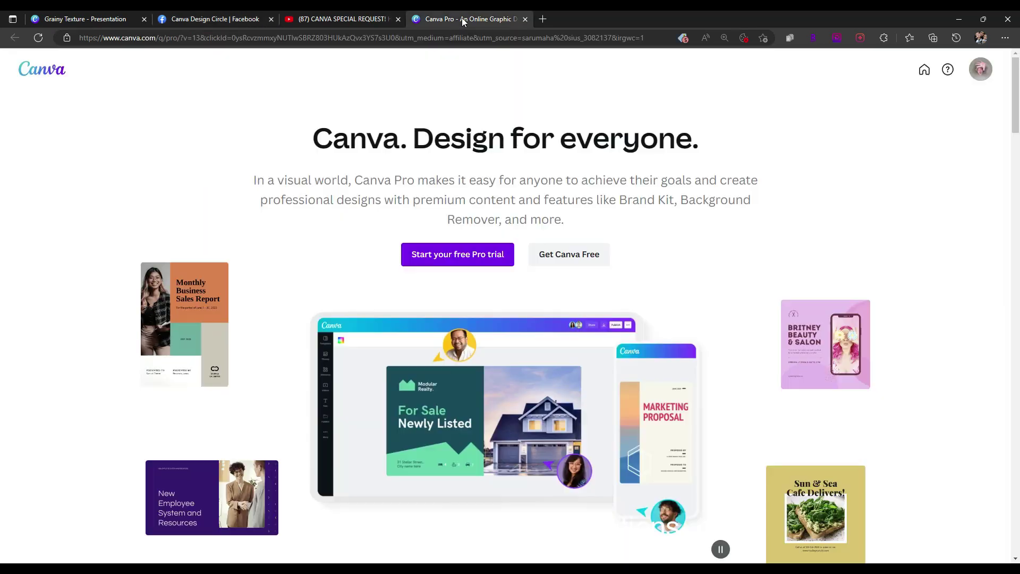
pyautogui.click(525, 19)
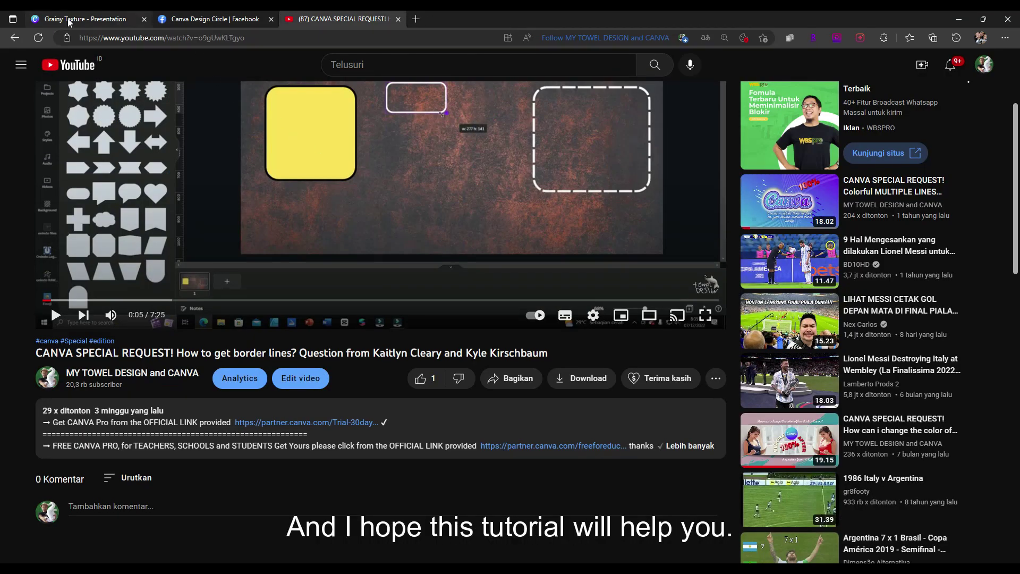
pyautogui.click(101, 20)
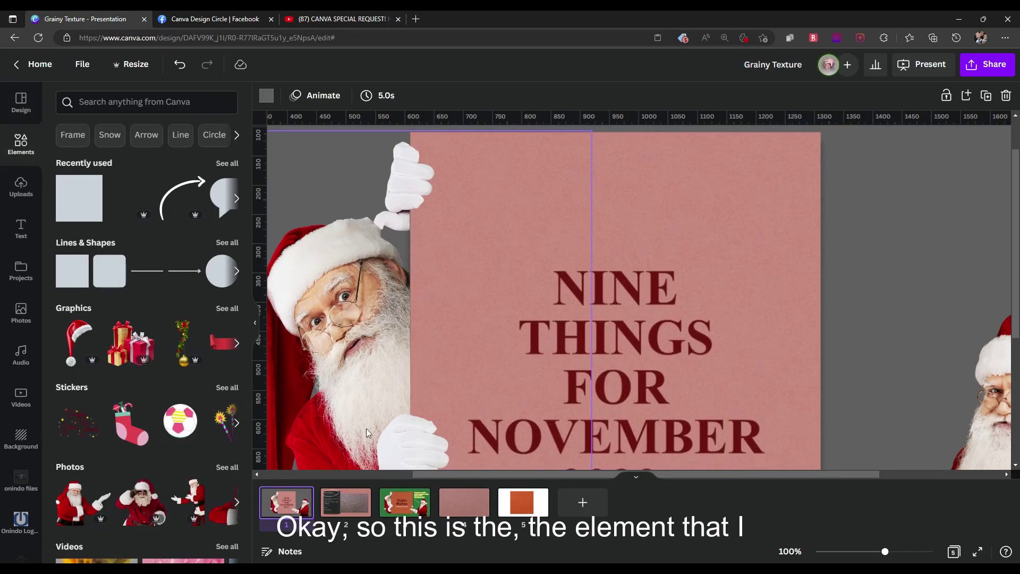
# Show slide 2 and select its grainy background photo.
pyautogui.rightClick(346, 502)
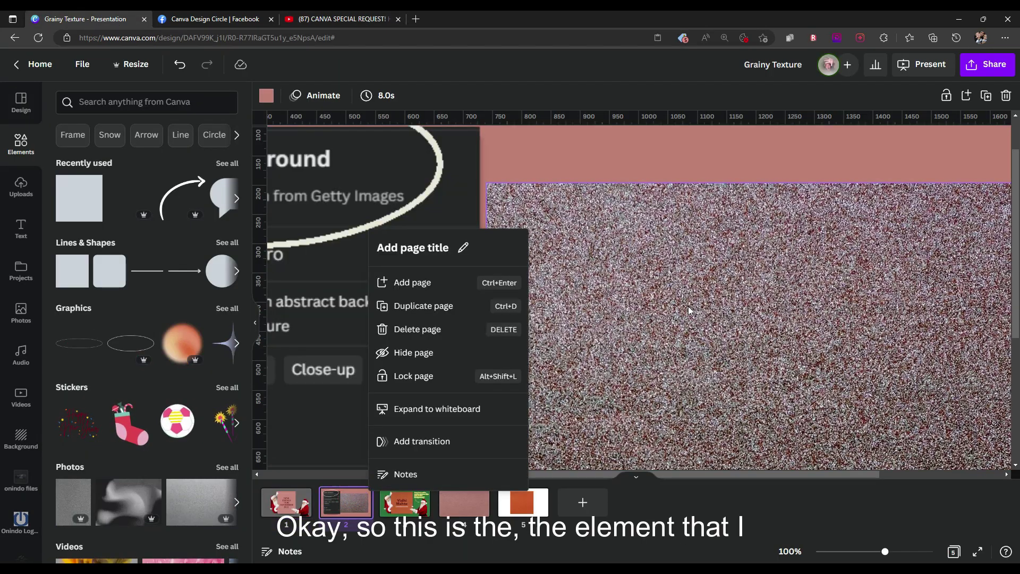
pyautogui.click(688, 307)
pyautogui.scroll(-3, 688, 306)
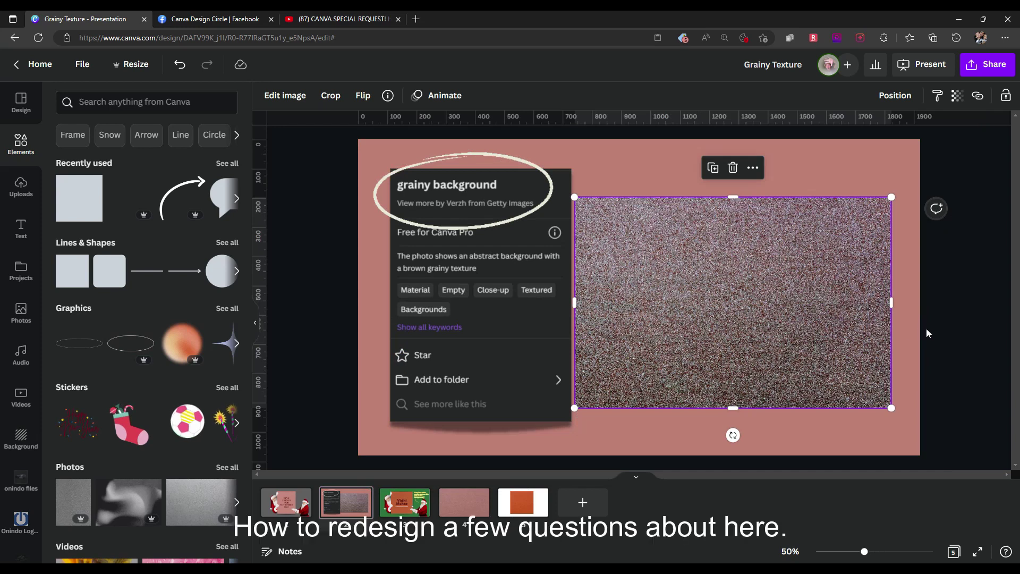
pyautogui.click(285, 503)
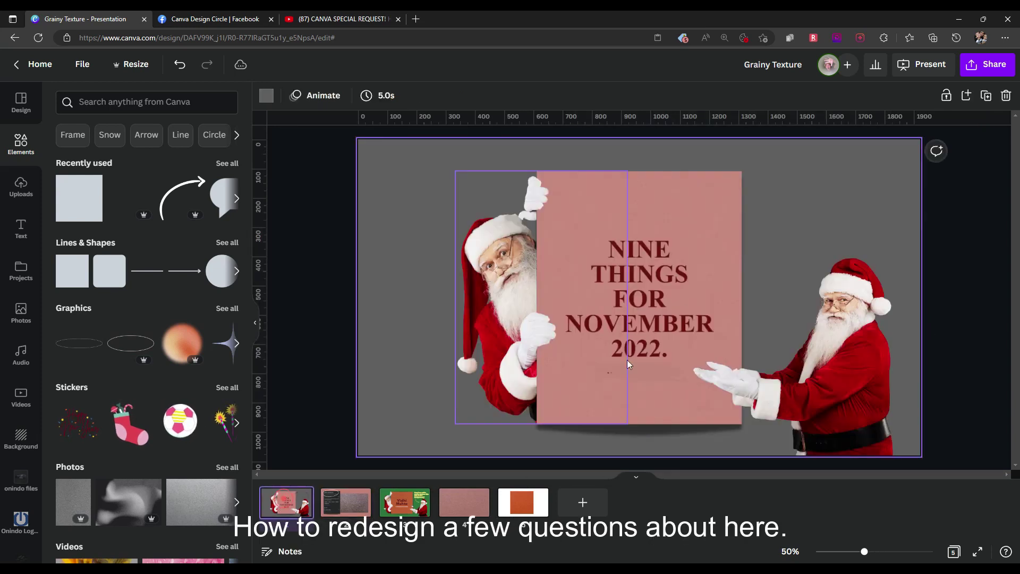
pyautogui.click(353, 503)
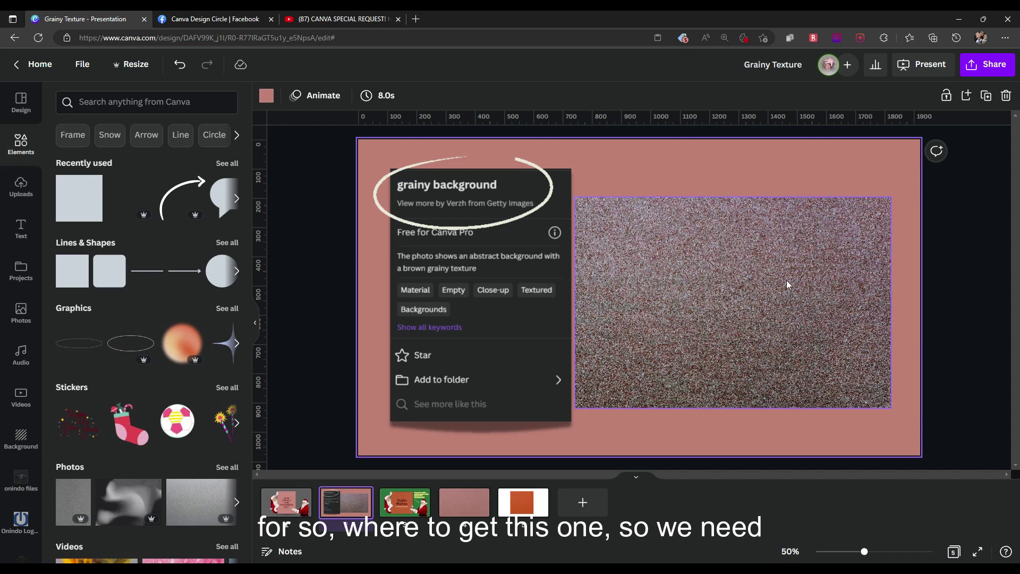
pyautogui.click(772, 291)
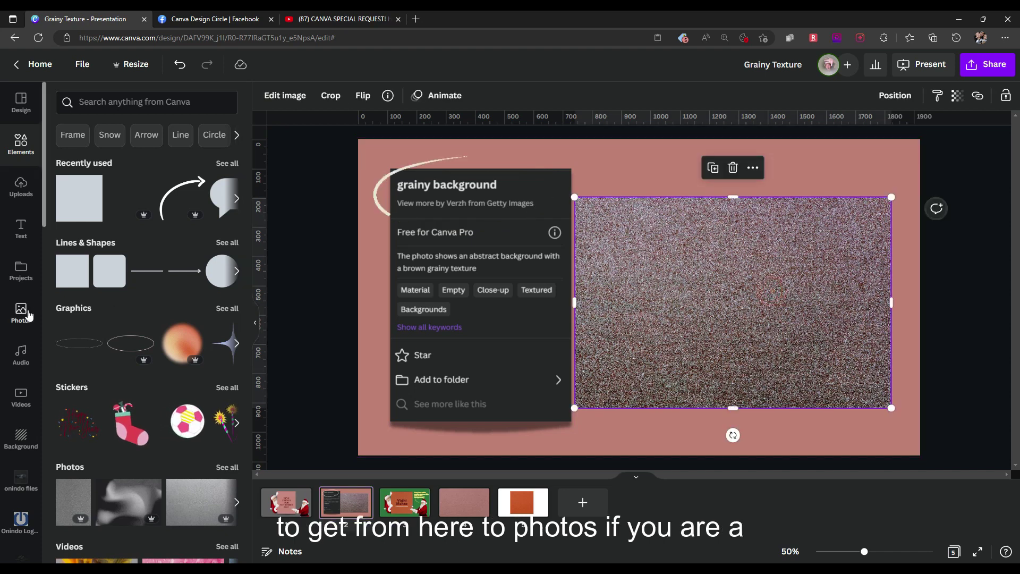
# Browse the 'grainy background' photo results, then move to slide 5 with the orange square.
pyautogui.click(20, 312)
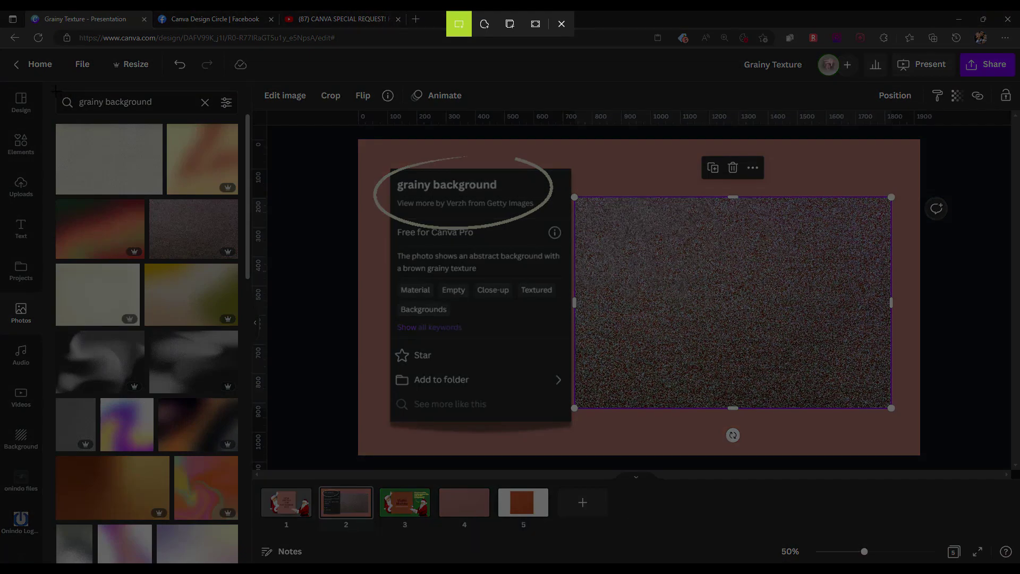
pyautogui.moveTo(56, 91)
pyautogui.mouseDown()
pyautogui.moveTo(230, 127)
pyautogui.moveTo(237, 116)
pyautogui.mouseUp()
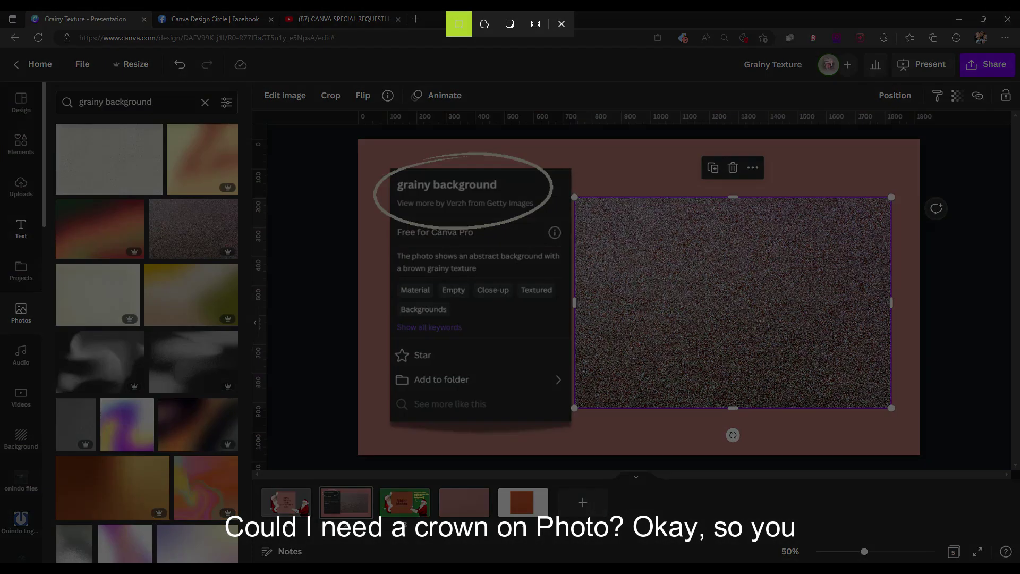
pyautogui.moveTo(3, 293); pyautogui.dragTo(48, 338)
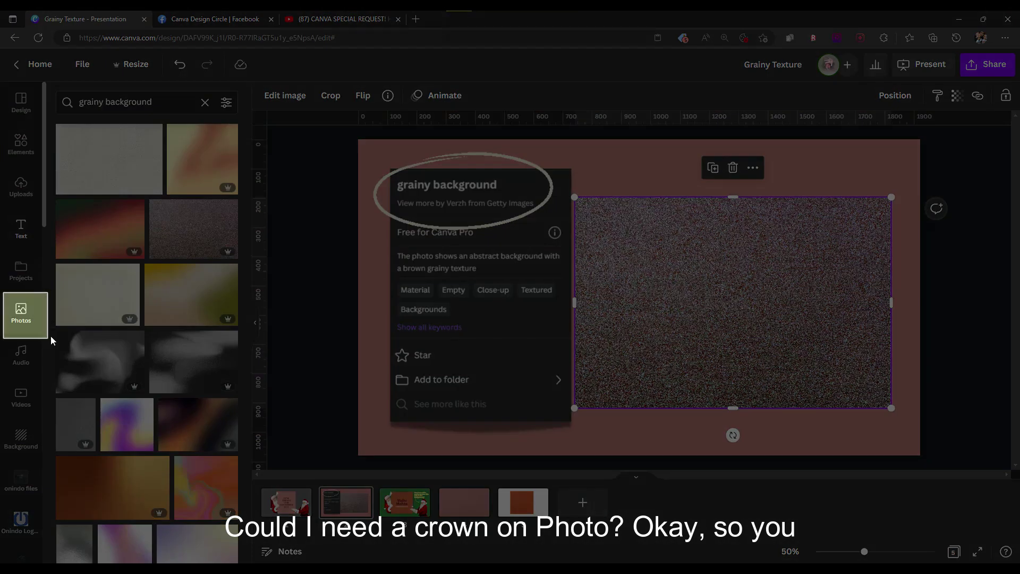
pyautogui.click(301, 265)
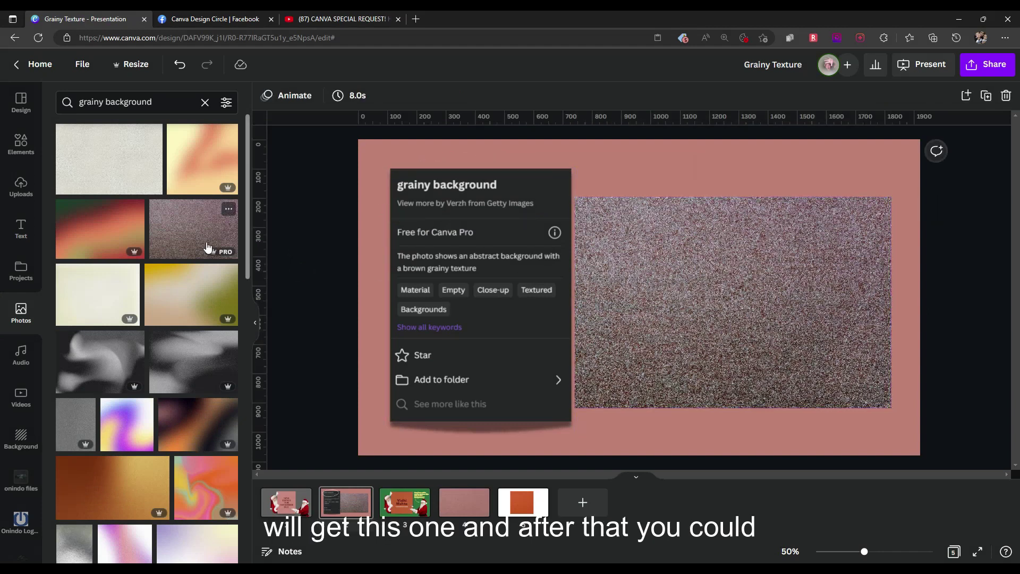
pyautogui.click(684, 302)
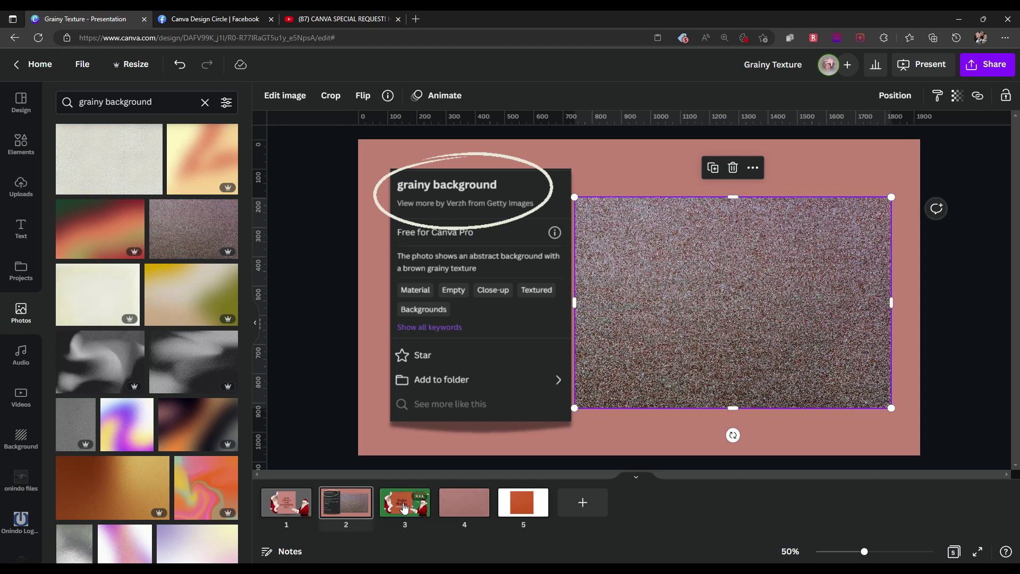
pyautogui.click(522, 508)
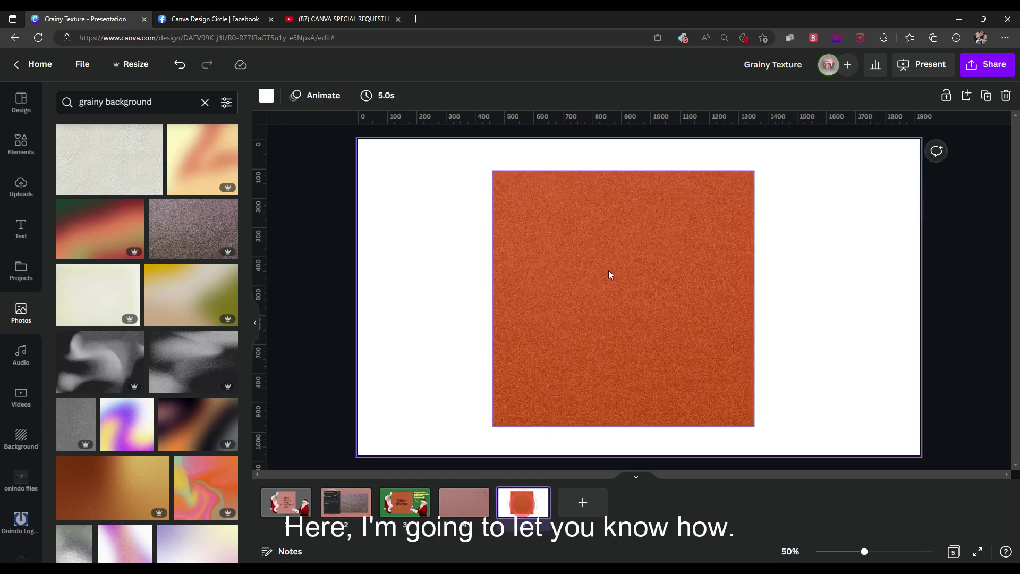
# Move the orange rectangle left and try dark maroon before reverting it to orange.
pyautogui.click(607, 285)
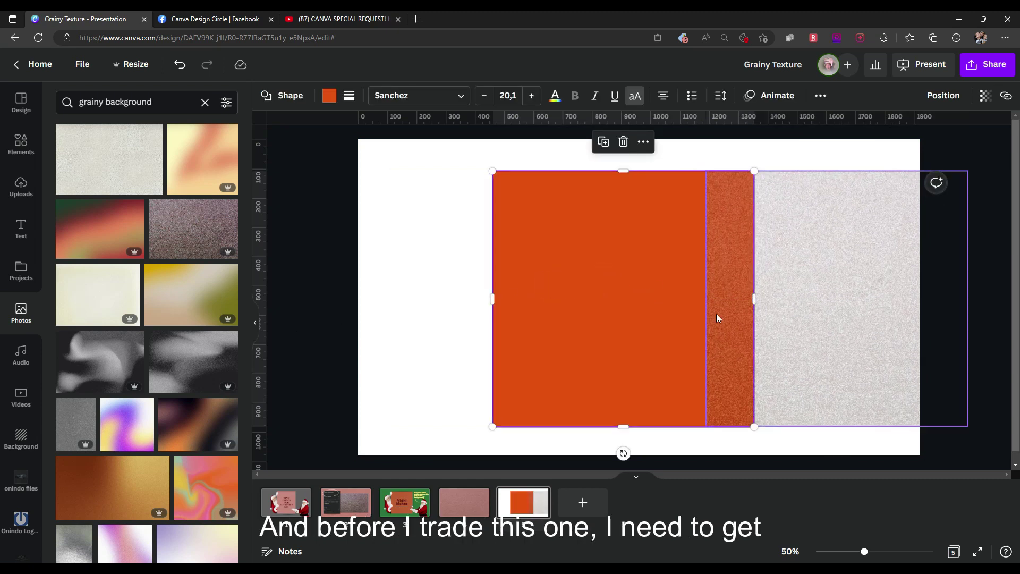
pyautogui.click(19, 150)
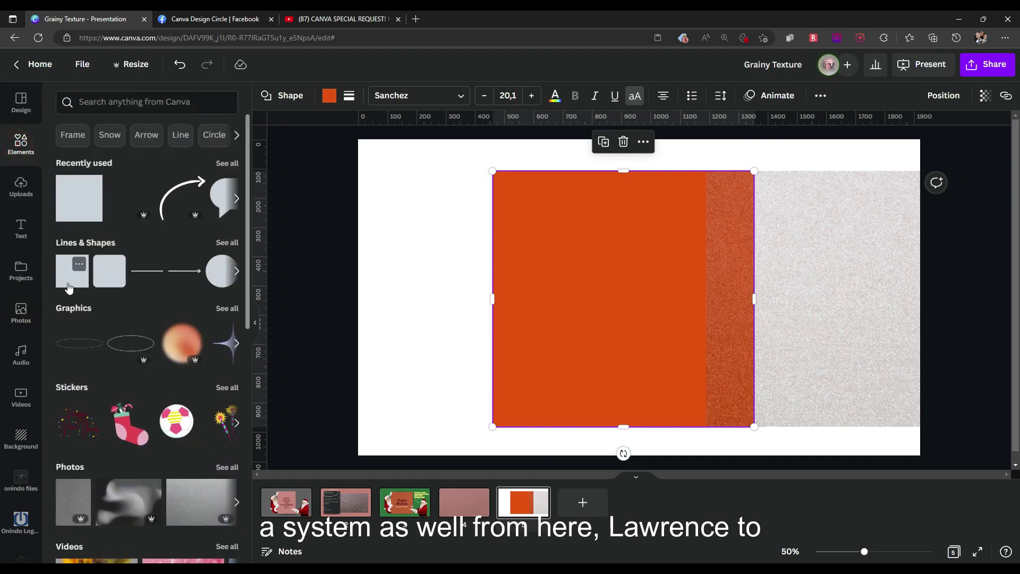
pyautogui.moveTo(546, 239); pyautogui.dragTo(502, 240)
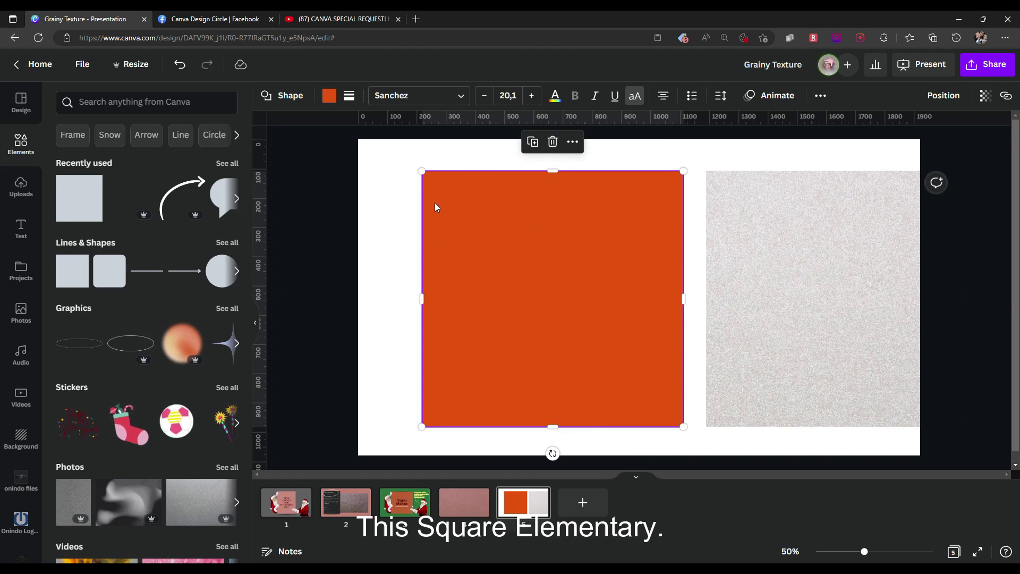
pyautogui.doubleClick(541, 252)
pyautogui.click(330, 96)
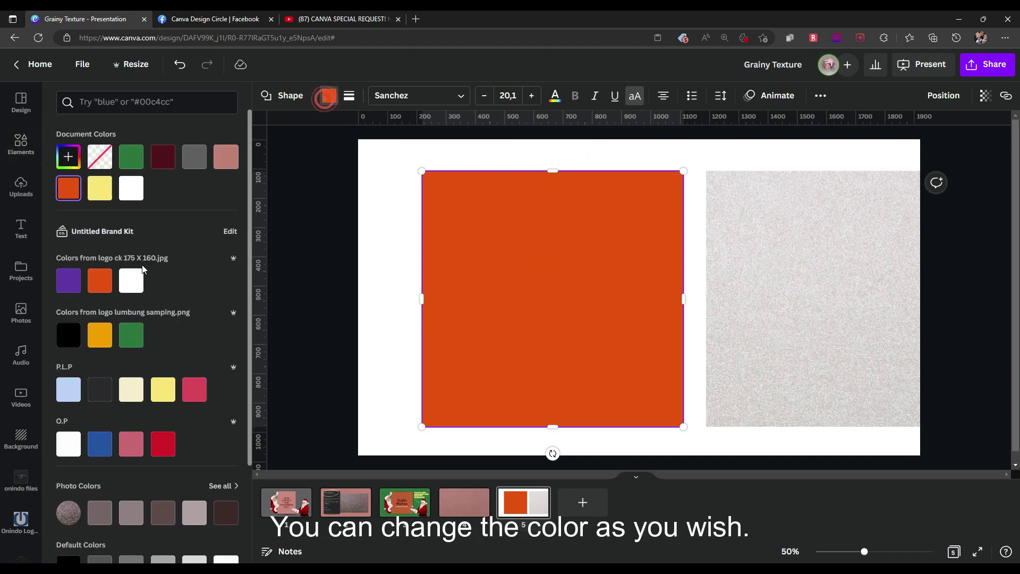
pyautogui.click(162, 156)
pyautogui.click(68, 188)
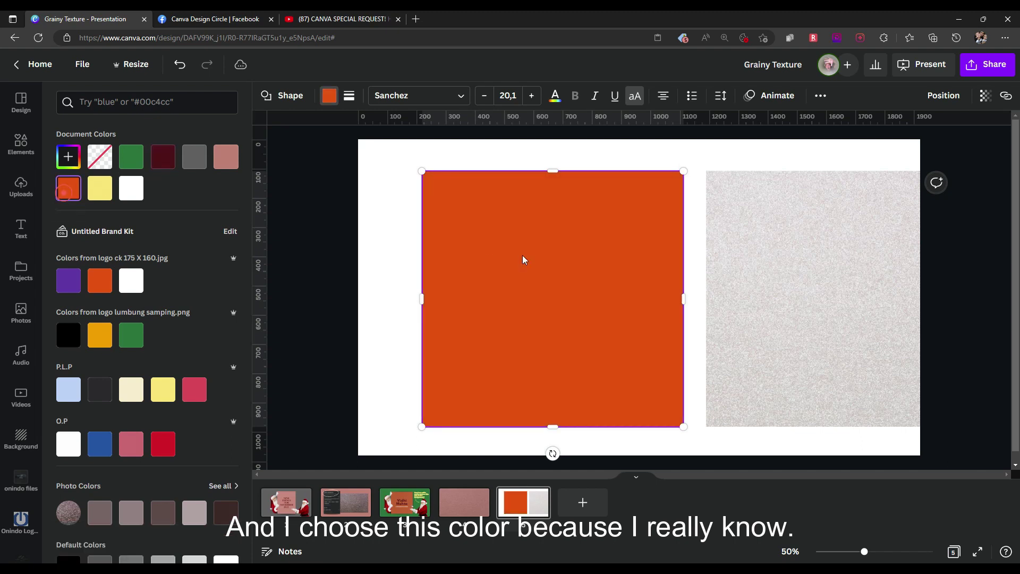
# Compare with slide 2's example, then delete the grey grainy photo from slide 5.
pyautogui.click(800, 270)
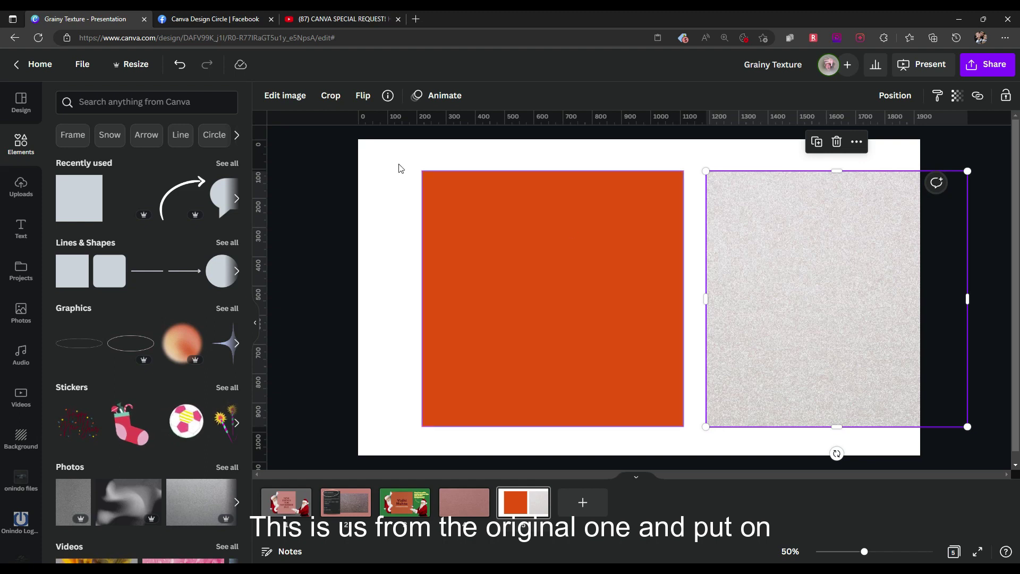
pyautogui.click(359, 509)
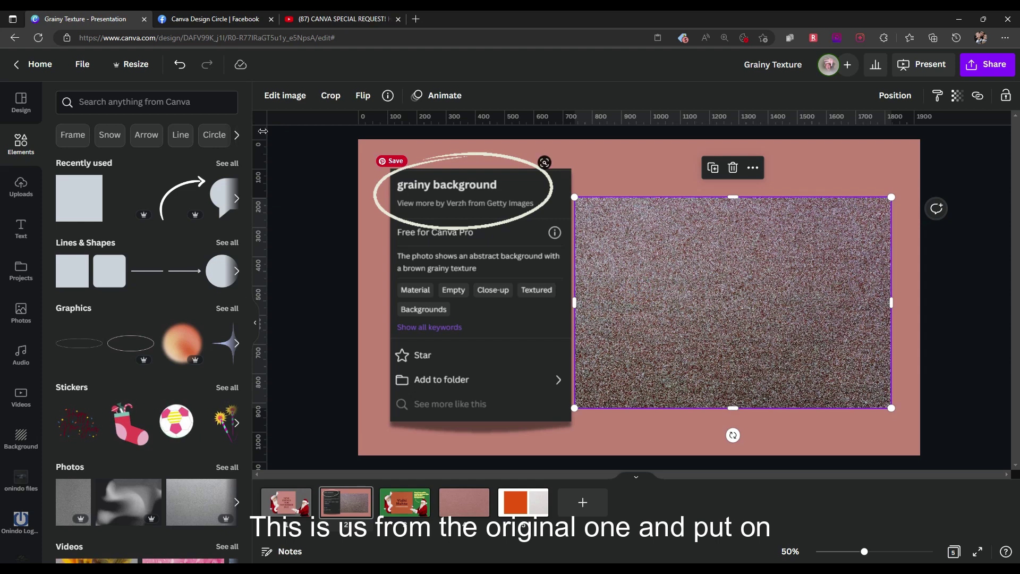
pyautogui.click(504, 506)
pyautogui.click(620, 320)
pyautogui.click(804, 340)
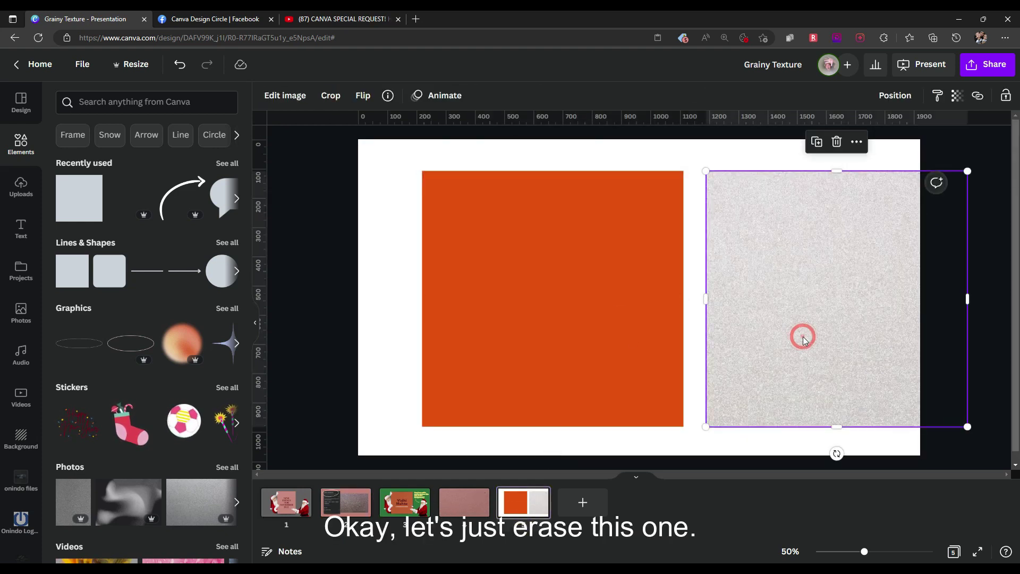
pyautogui.press('Delete')
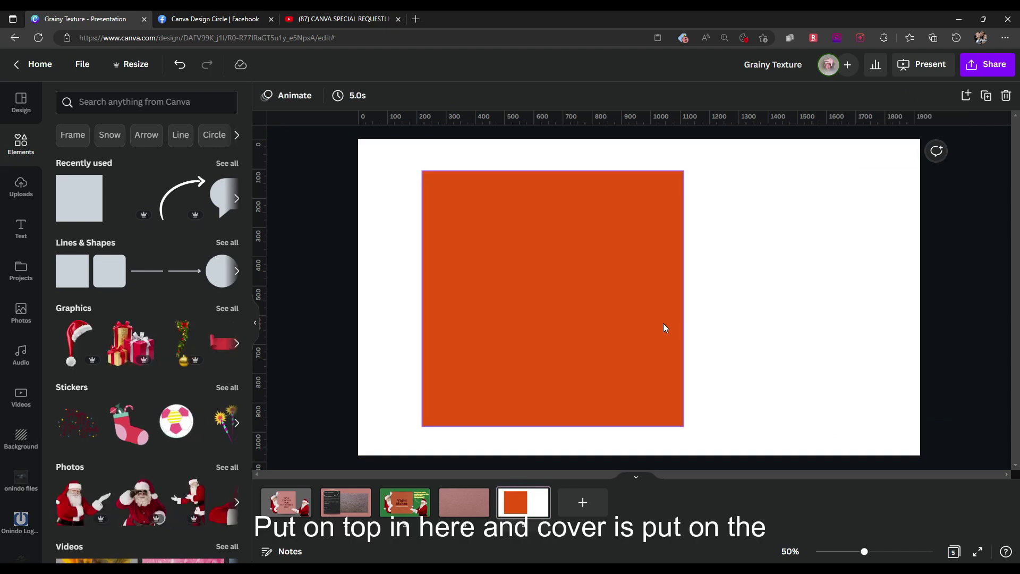
# Restore the grainy photo and resize it to cover the orange square exactly.
pyautogui.hotkey('ctrl', 'z')
pyautogui.moveTo(695, 315); pyautogui.dragTo(547, 288)
pyautogui.moveTo(735, 280); pyautogui.dragTo(683, 280)
pyautogui.moveTo(552, 383); pyautogui.dragTo(553, 426)
# Try shifting the photo up, undo it, then view slide 4's pink grainy background.
pyautogui.moveTo(594, 383); pyautogui.dragTo(595, 324)
pyautogui.click(595, 378)
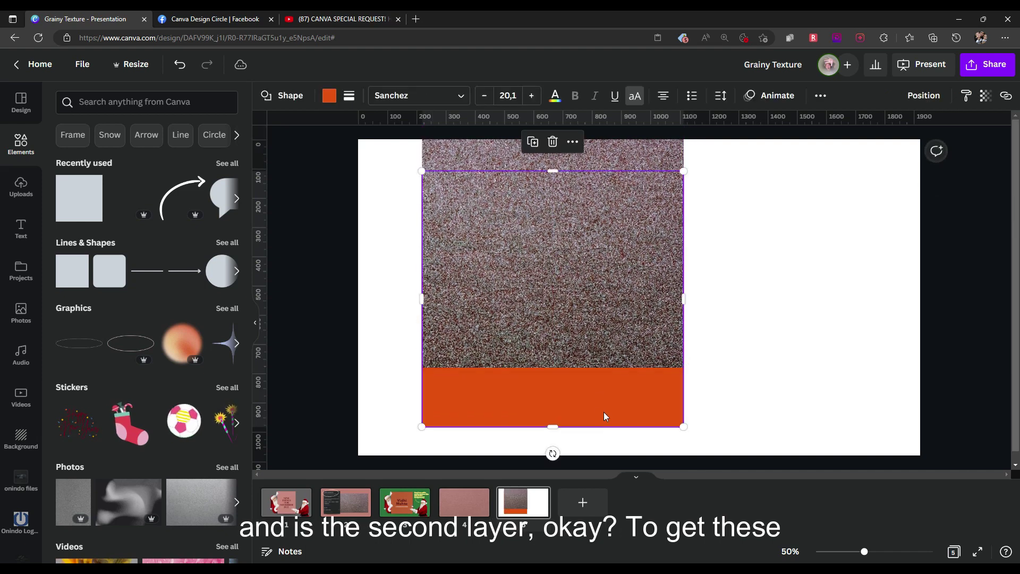
pyautogui.hotkey('ctrl', 'z')
pyautogui.click(652, 324)
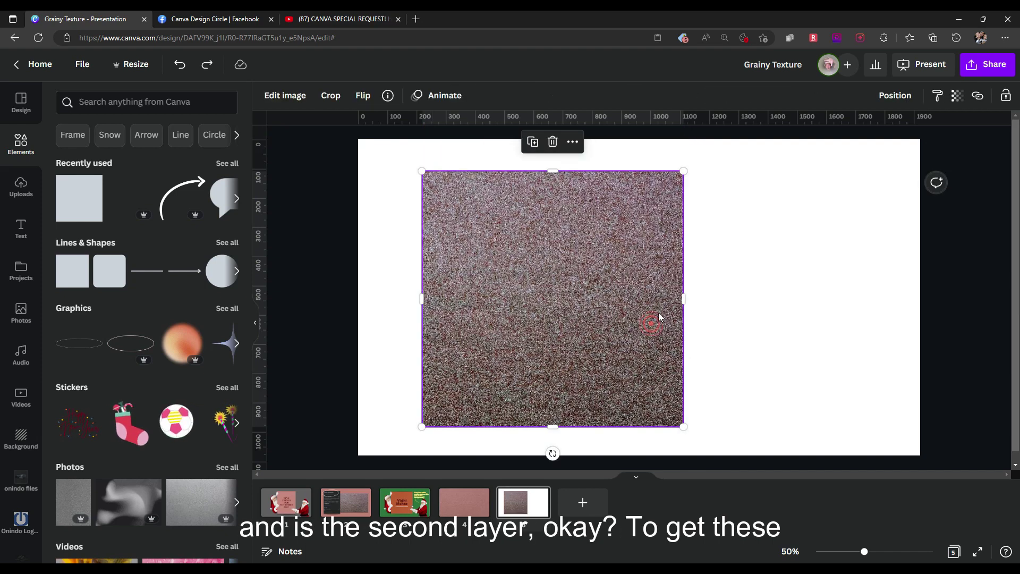
pyautogui.click(468, 512)
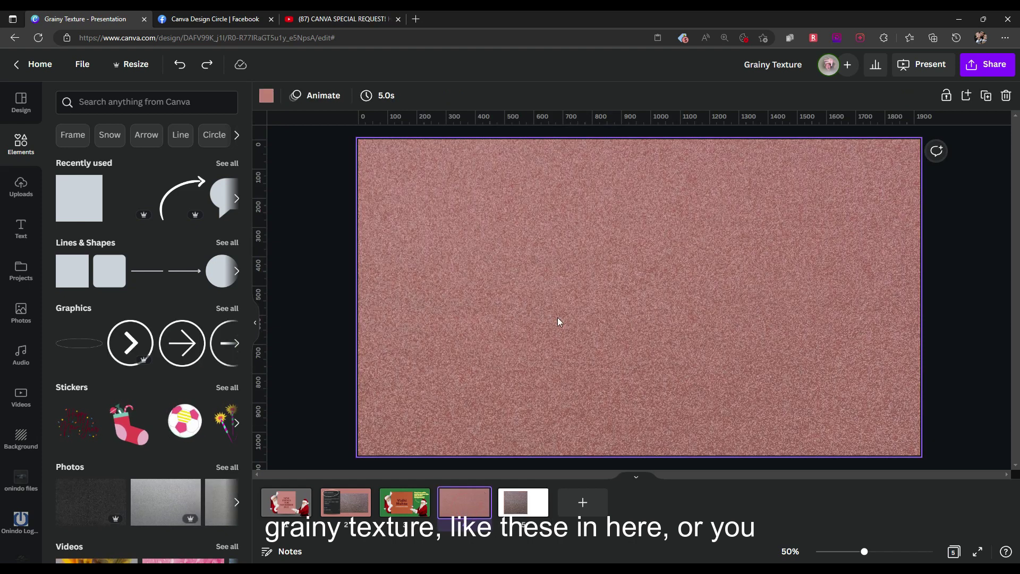
# On slide 5, lower the grainy photo's transparency step by step to 40.
pyautogui.click(512, 504)
pyautogui.click(618, 318)
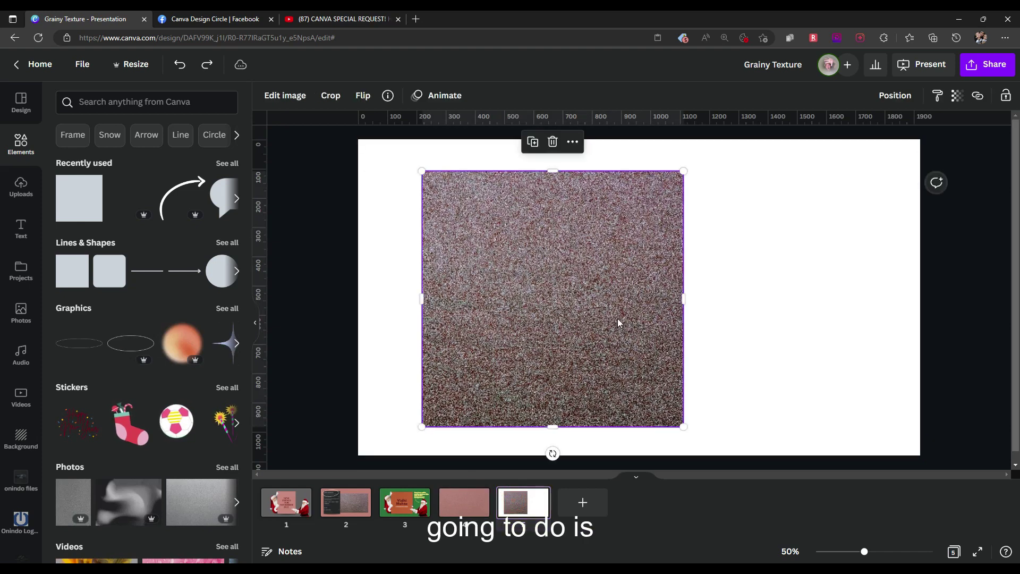
pyautogui.click(957, 96)
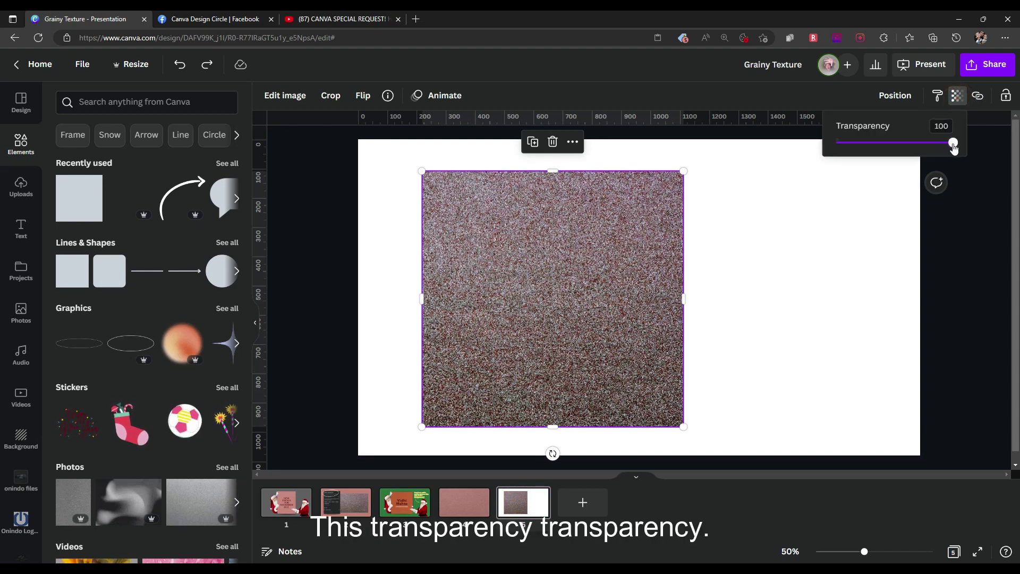
pyautogui.click(953, 145)
pyautogui.moveTo(953, 147); pyautogui.dragTo(946, 150)
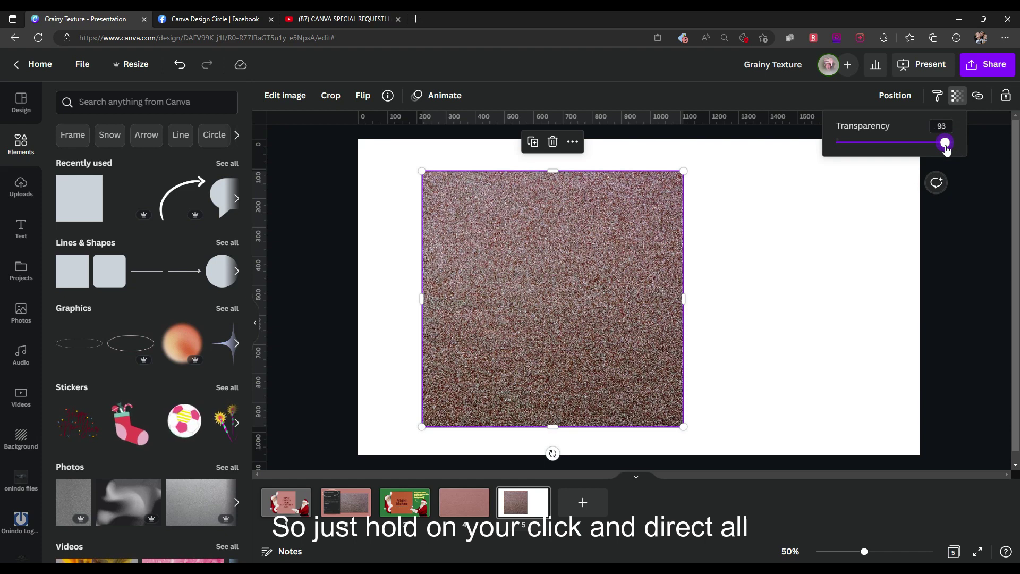
pyautogui.moveTo(936, 152); pyautogui.dragTo(922, 151)
pyautogui.moveTo(909, 149); pyautogui.dragTo(857, 146)
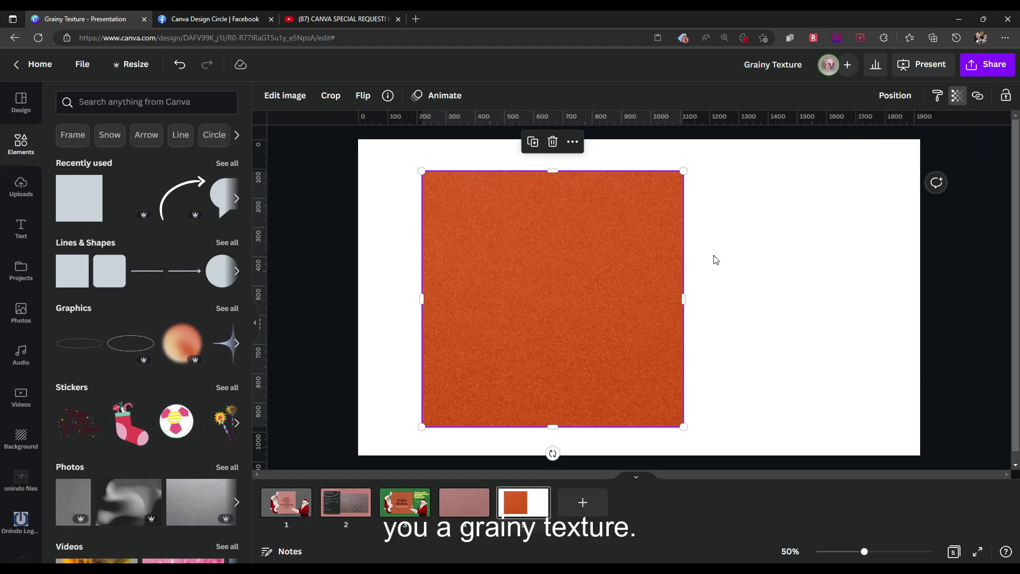
# Give the grainy photo over the orange square a blur of 3 under Edit image adjustments.
pyautogui.click(713, 258)
pyautogui.scroll(5, 543, 293)
pyautogui.scroll(-2, 543, 292)
pyautogui.scroll(-3, 543, 294)
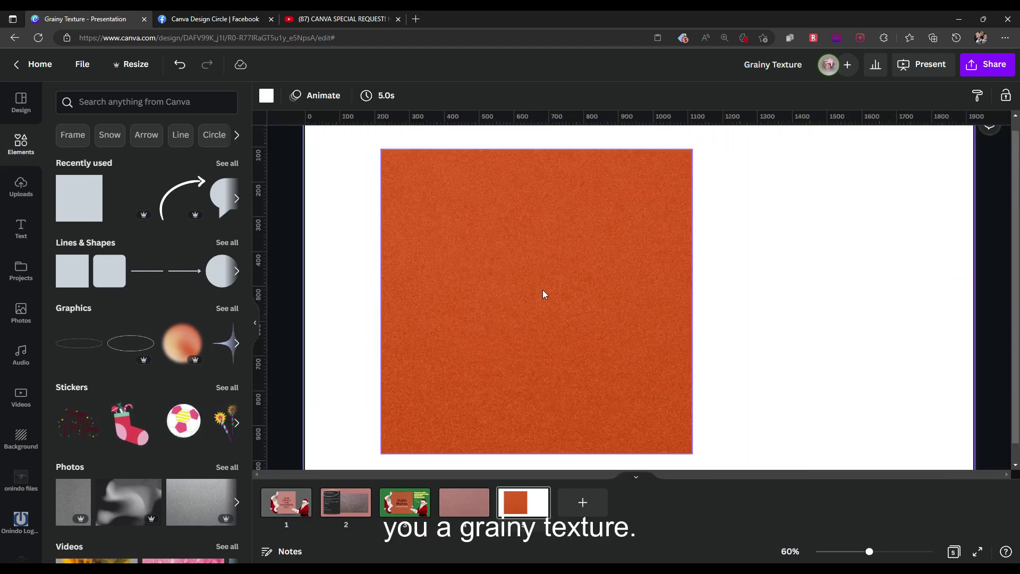
pyautogui.click(652, 266)
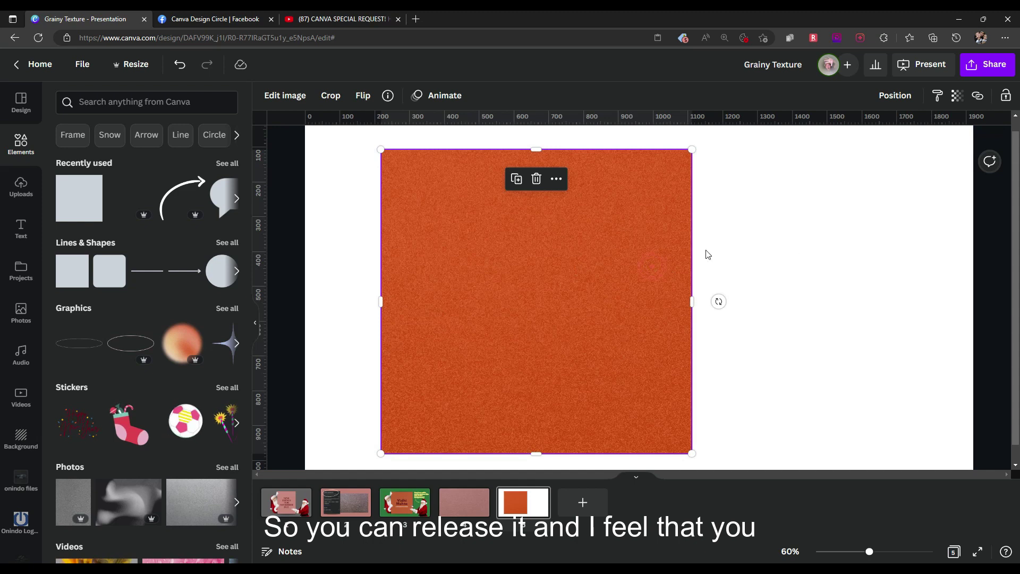
pyautogui.click(285, 96)
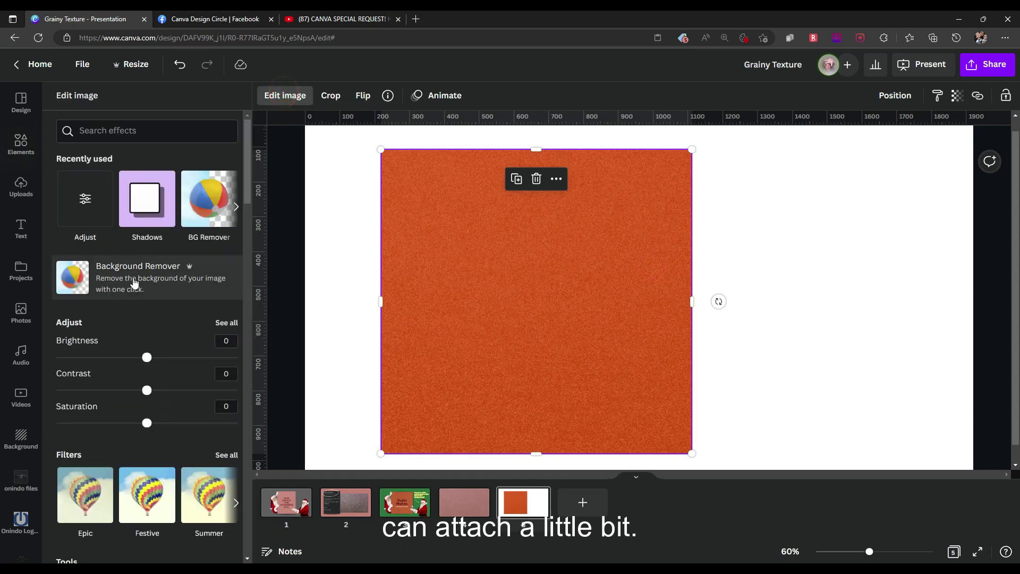
pyautogui.click(225, 323)
pyautogui.moveTo(147, 279); pyautogui.dragTo(152, 278)
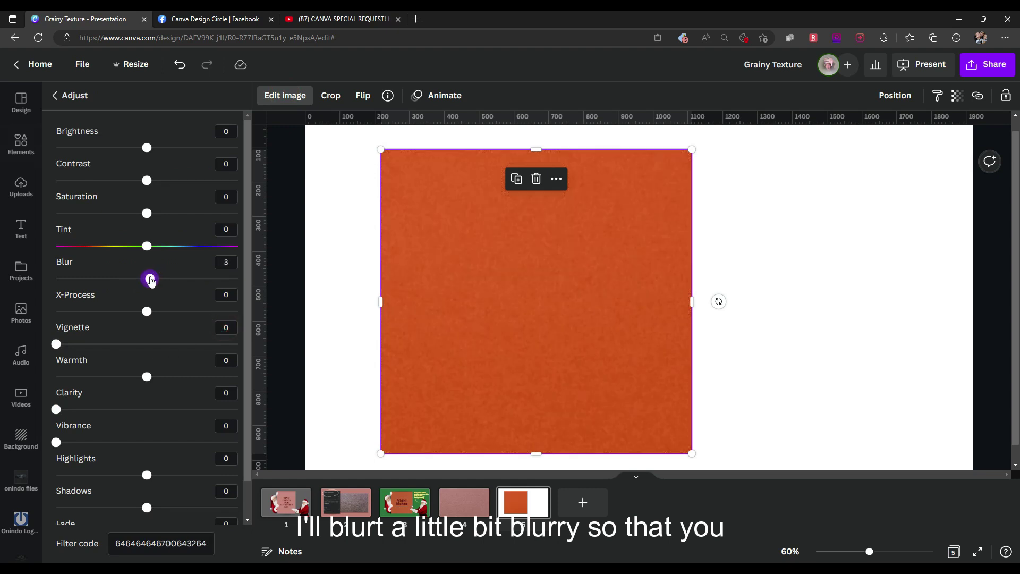
pyautogui.click(790, 322)
pyautogui.scroll(4, 596, 342)
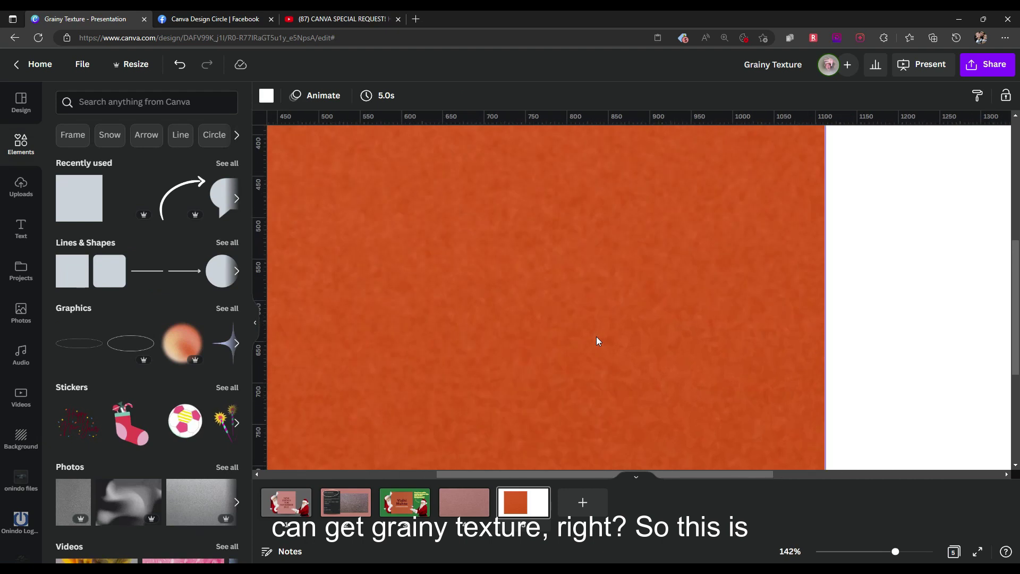
# Try shifting the texture image right, then undo the move.
pyautogui.scroll(-4, 596, 341)
pyautogui.moveTo(588, 333); pyautogui.dragTo(627, 316)
pyautogui.hotkey('ctrl', 'z')
pyautogui.click(869, 308)
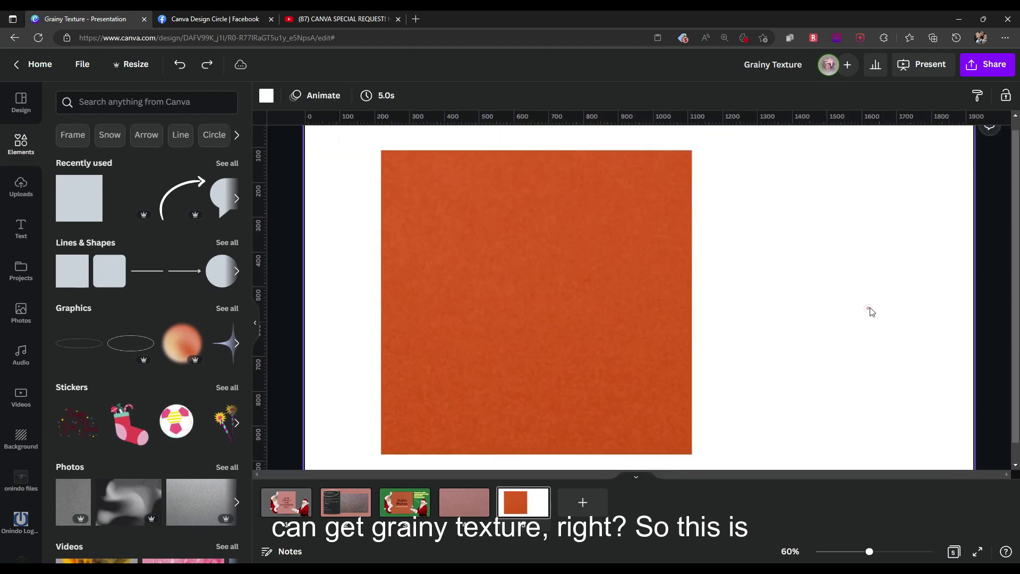
pyautogui.scroll(-2, 662, 337)
pyautogui.click(777, 322)
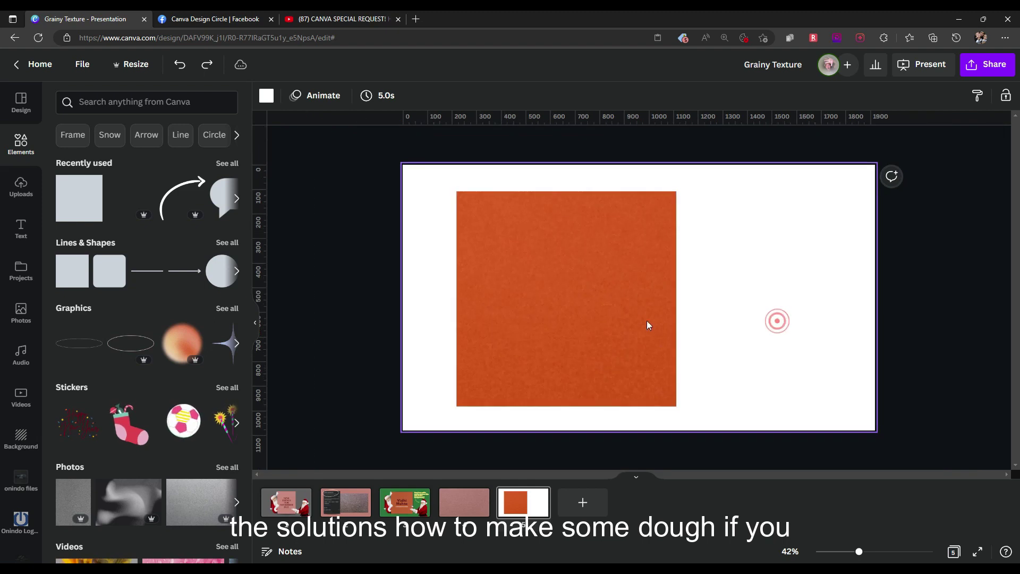
pyautogui.scroll(3, 635, 313)
pyautogui.scroll(2, 635, 314)
# Reposition the texture image about 86 px to the right.
pyautogui.click(635, 312)
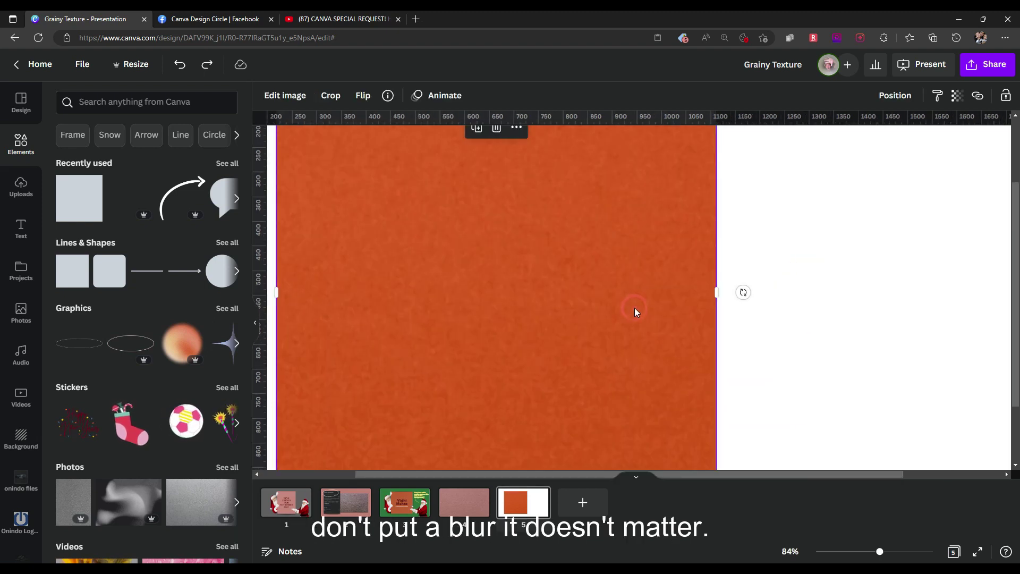
pyautogui.scroll(-1, 829, 319)
pyautogui.click(829, 316)
pyautogui.scroll(-1, 686, 336)
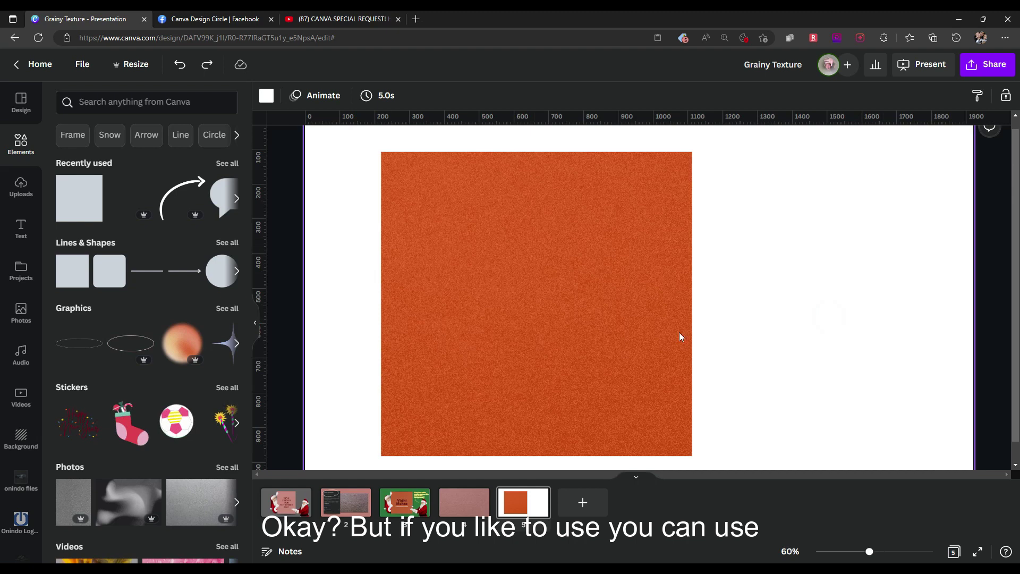
pyautogui.scroll(2, 612, 321)
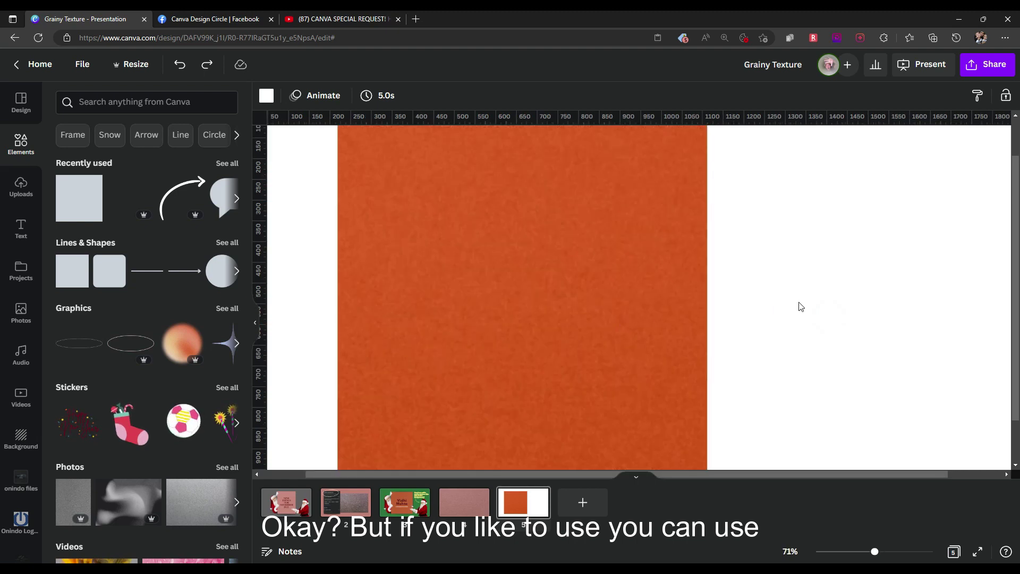
pyautogui.click(815, 301)
pyautogui.scroll(-3, 752, 305)
pyautogui.moveTo(563, 291)
pyautogui.mouseDown()
pyautogui.moveTo(683, 289)
pyautogui.moveTo(561, 294)
pyautogui.mouseUp()
pyautogui.click(745, 192)
pyautogui.moveTo(659, 266); pyautogui.dragTo(744, 267)
# Delete the orange shape and the grey texture image, leaving an empty page selected.
pyautogui.click(541, 289)
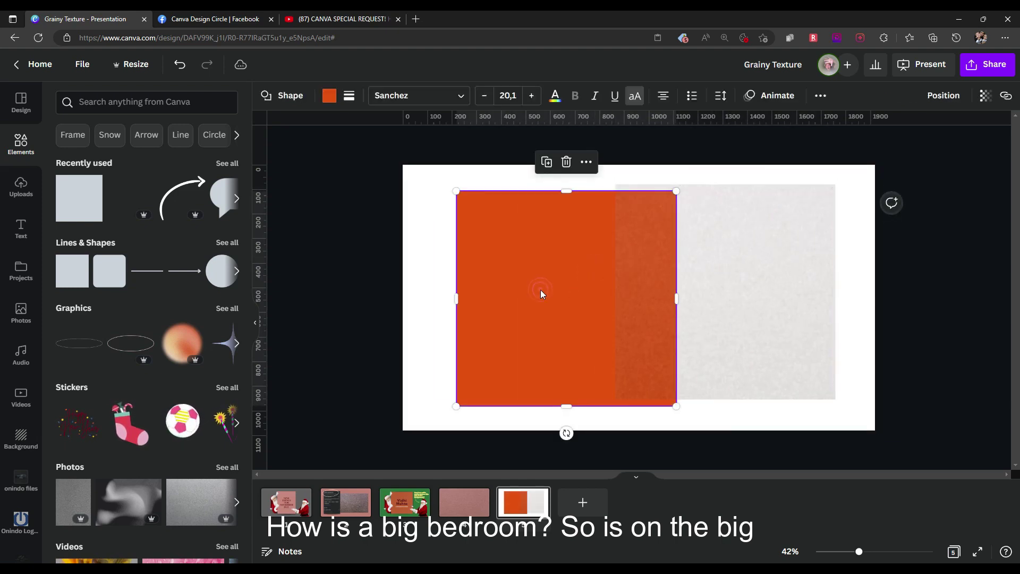
pyautogui.press('Delete')
pyautogui.click(652, 281)
pyautogui.press('Delete')
pyautogui.click(598, 269)
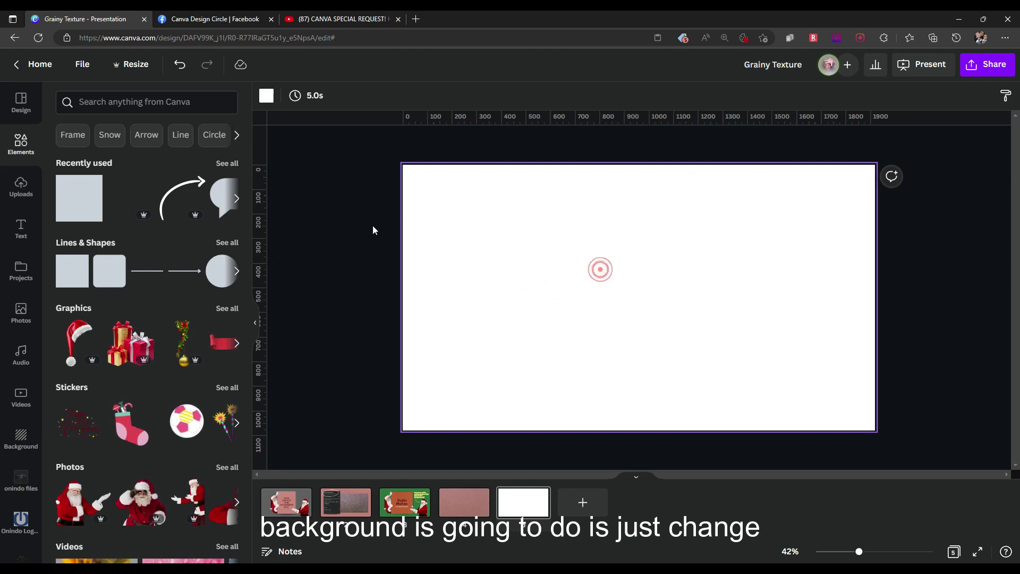
pyautogui.click(267, 96)
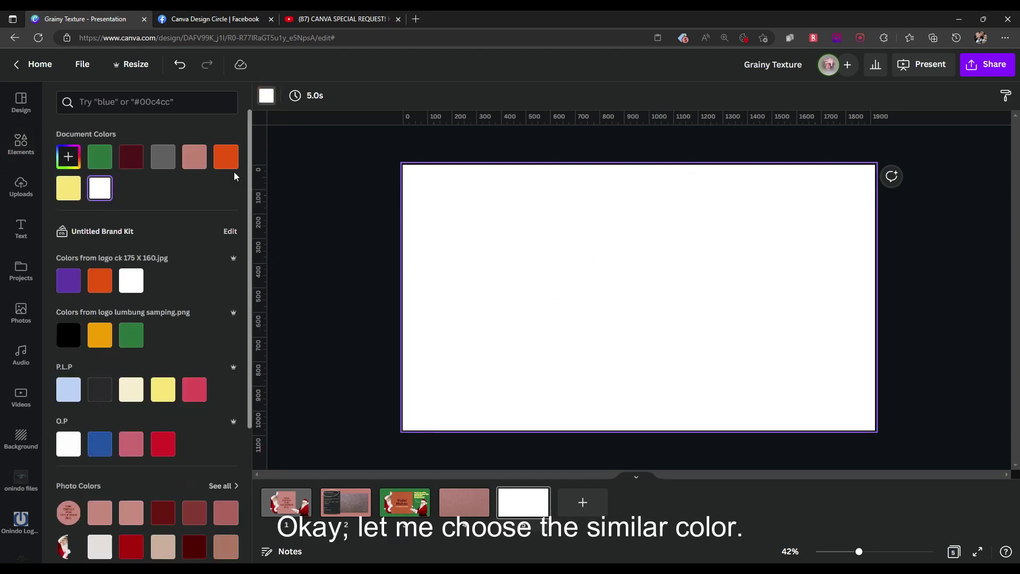
# Choose the dusty pink document colour for slide 5, then copy slide 2's grainy brown photo onto it.
pyautogui.click(195, 167)
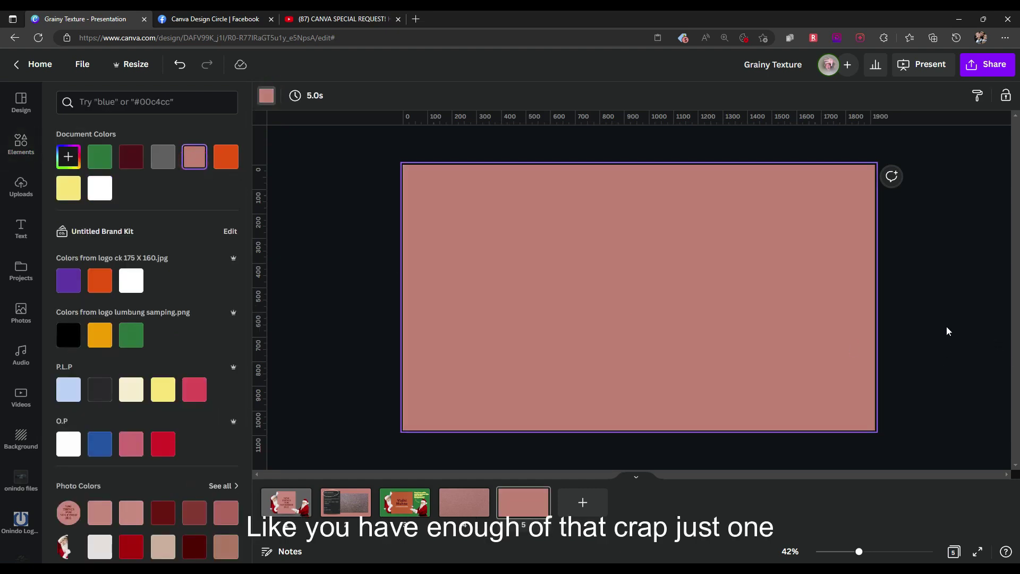
pyautogui.click(946, 327)
pyautogui.click(359, 499)
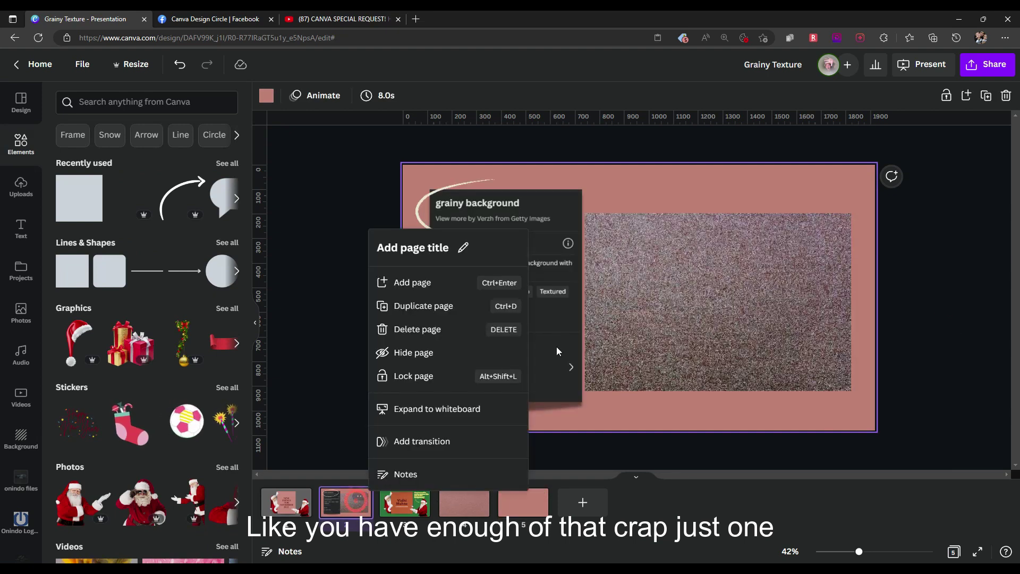
pyautogui.click(690, 294)
pyautogui.click(524, 502)
pyautogui.click(662, 311)
pyautogui.hotkey('ctrl', 'v')
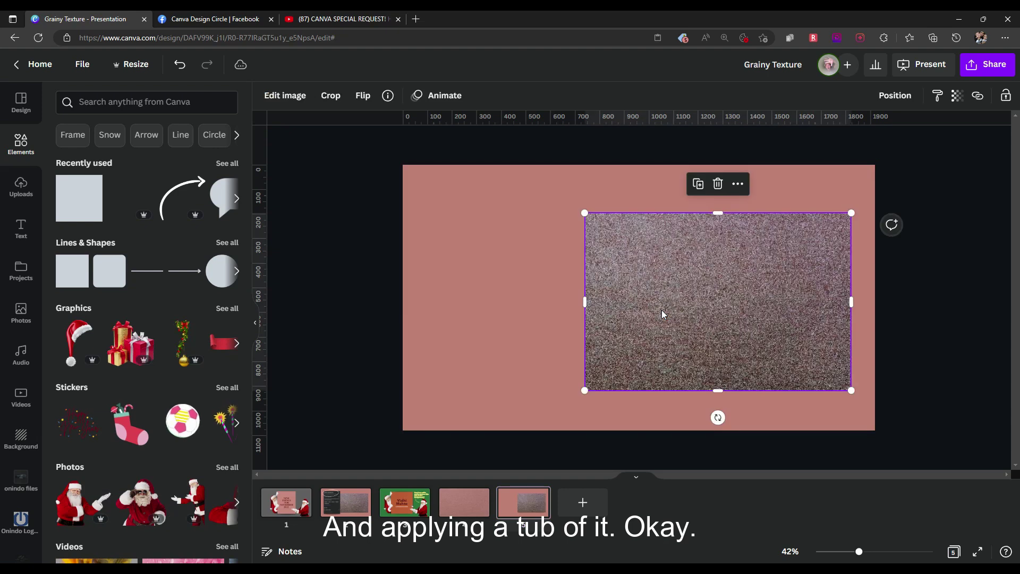
# Set the grainy photo as slide 5's background at 22 transparency.
pyautogui.rightClick(747, 290)
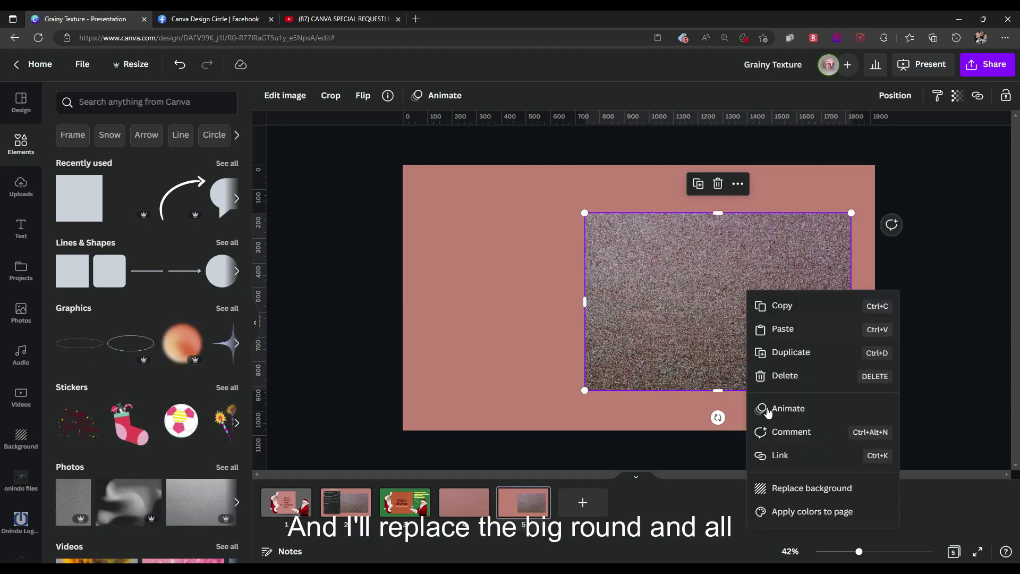
pyautogui.click(792, 487)
pyautogui.click(798, 317)
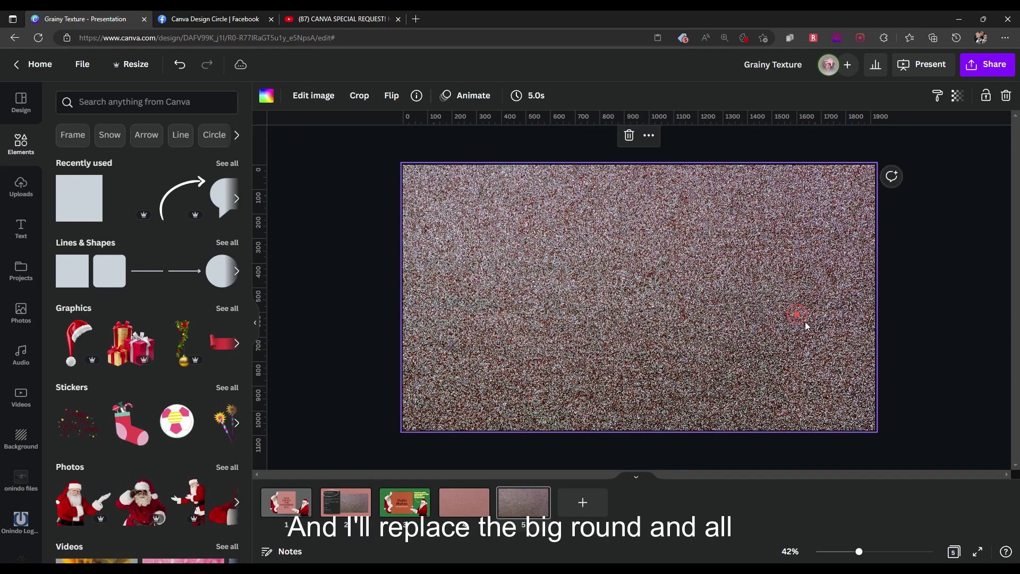
pyautogui.click(959, 97)
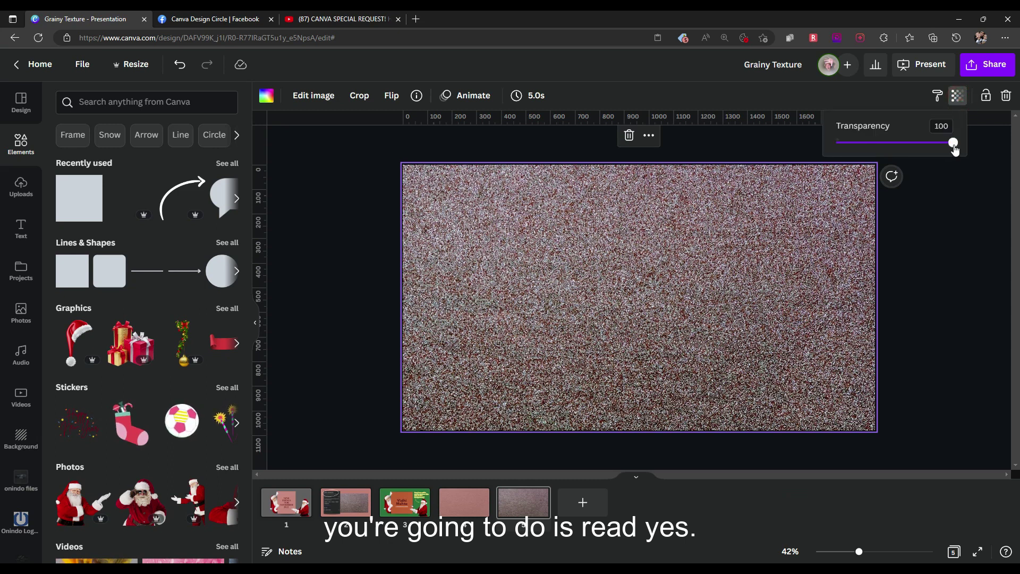
pyautogui.moveTo(954, 146); pyautogui.dragTo(864, 155)
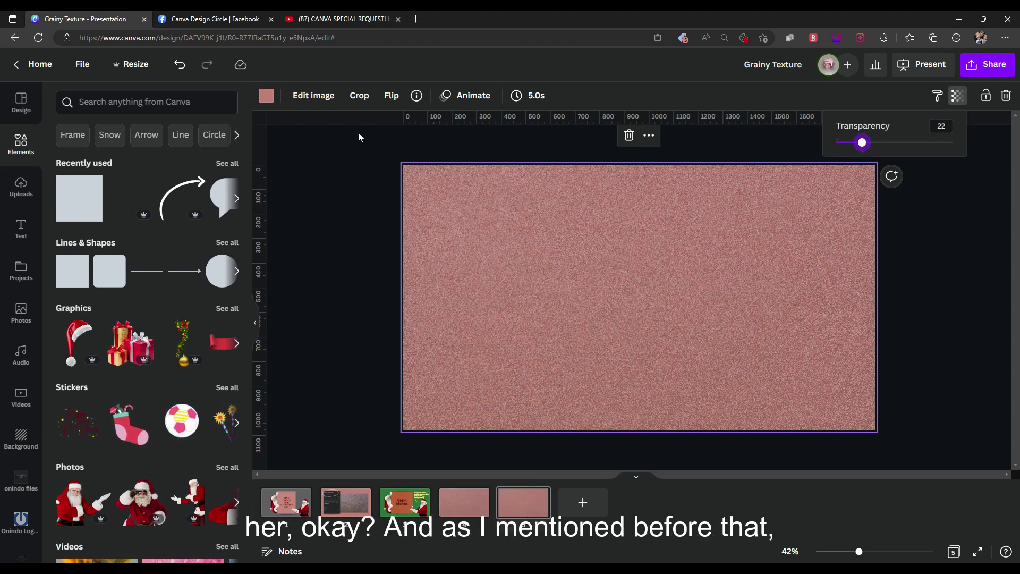
pyautogui.click(309, 98)
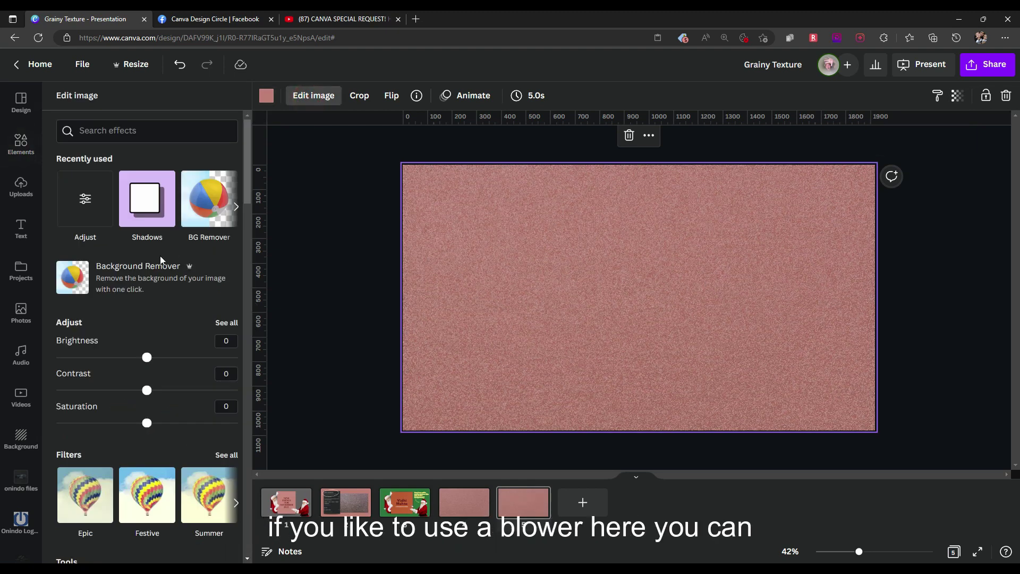
pyautogui.click(227, 323)
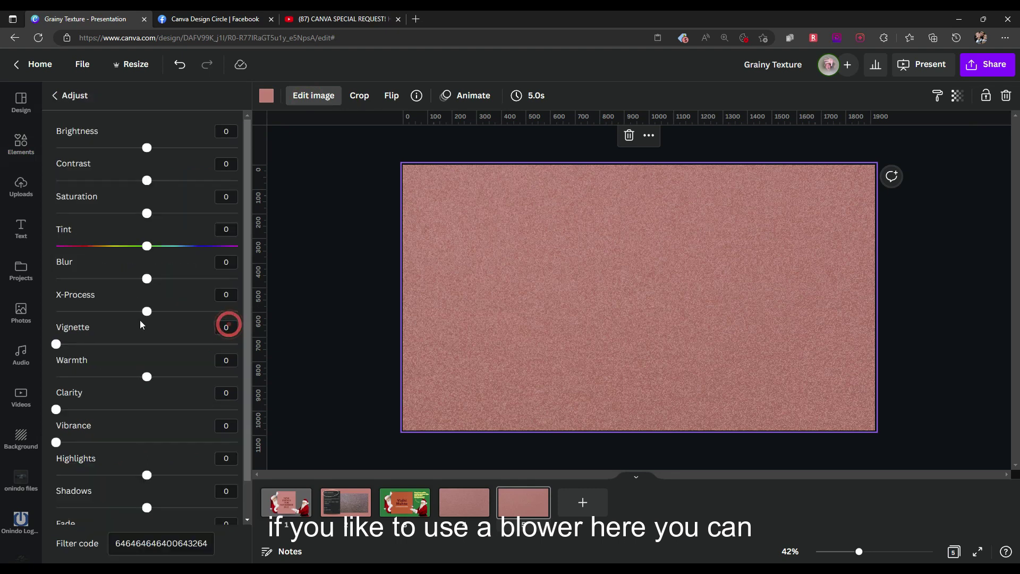
pyautogui.moveTo(150, 282); pyautogui.dragTo(153, 283)
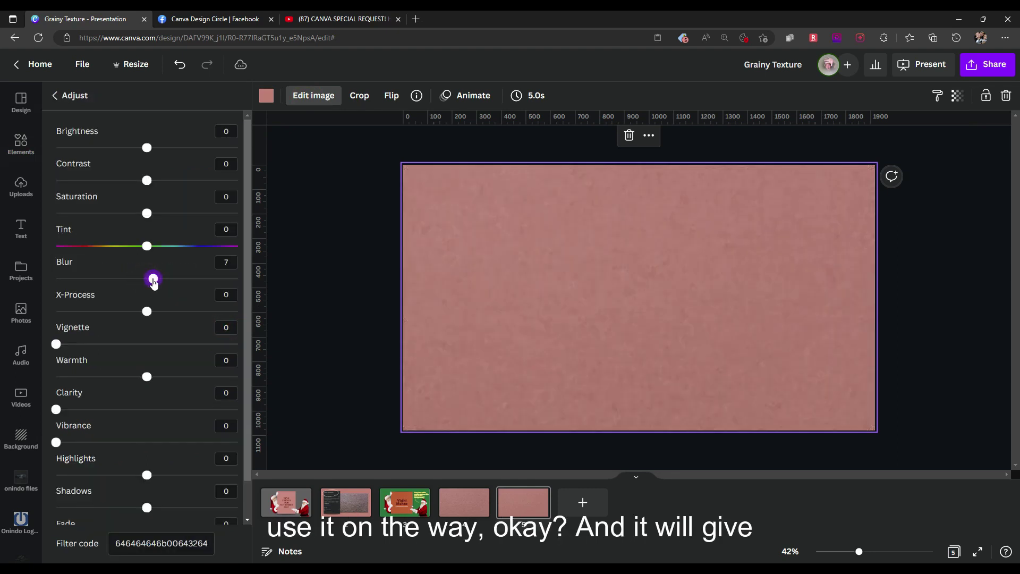
pyautogui.click(935, 283)
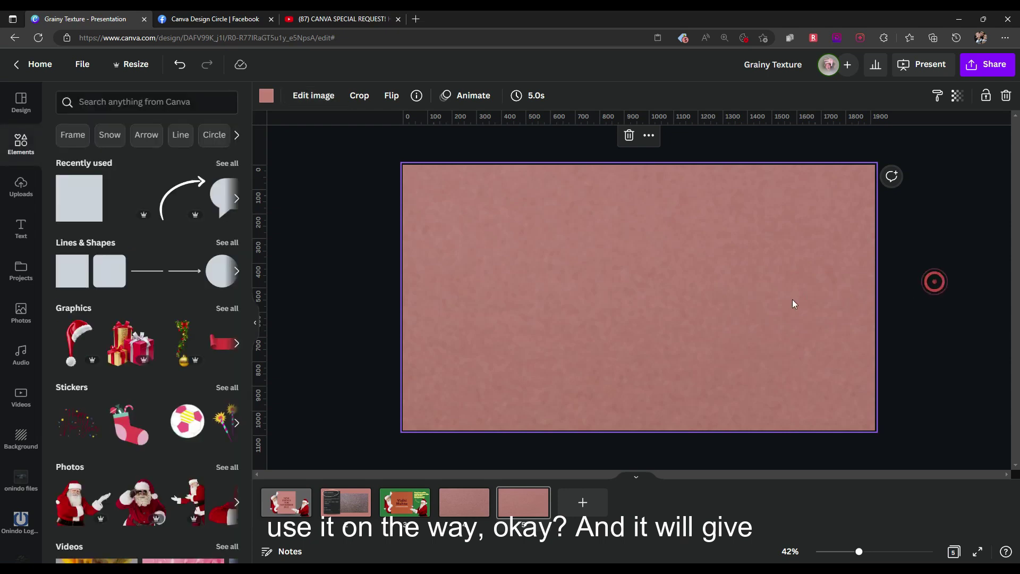
pyautogui.click(755, 289)
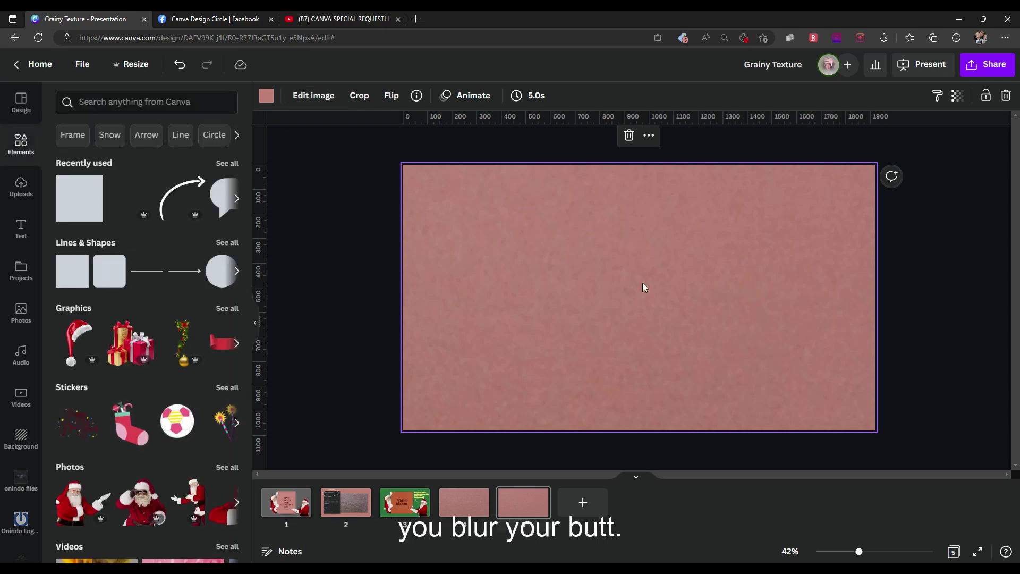
pyautogui.click(965, 290)
pyautogui.click(717, 318)
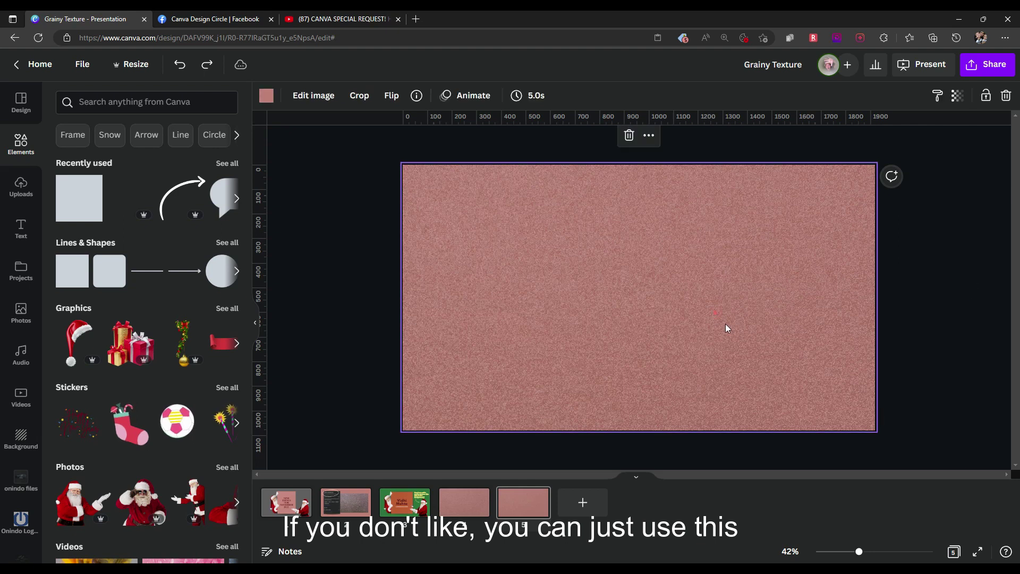
# Drop the slide 5 grainy background's transparency to 16, then move to slide 3.
pyautogui.click(958, 97)
pyautogui.moveTo(859, 144)
pyautogui.mouseDown()
pyautogui.moveTo(909, 143)
pyautogui.moveTo(862, 149)
pyautogui.mouseUp()
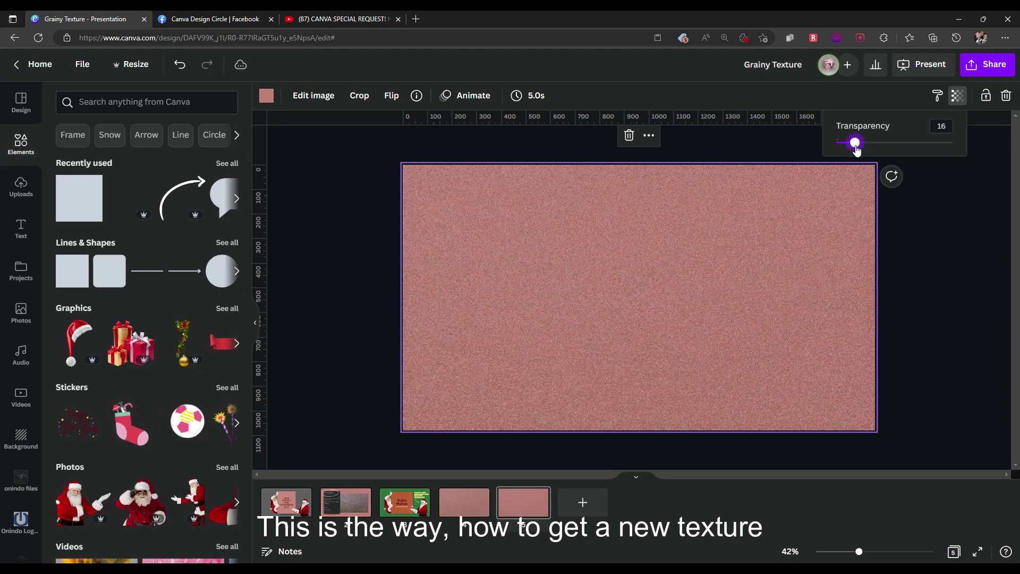
pyautogui.click(916, 226)
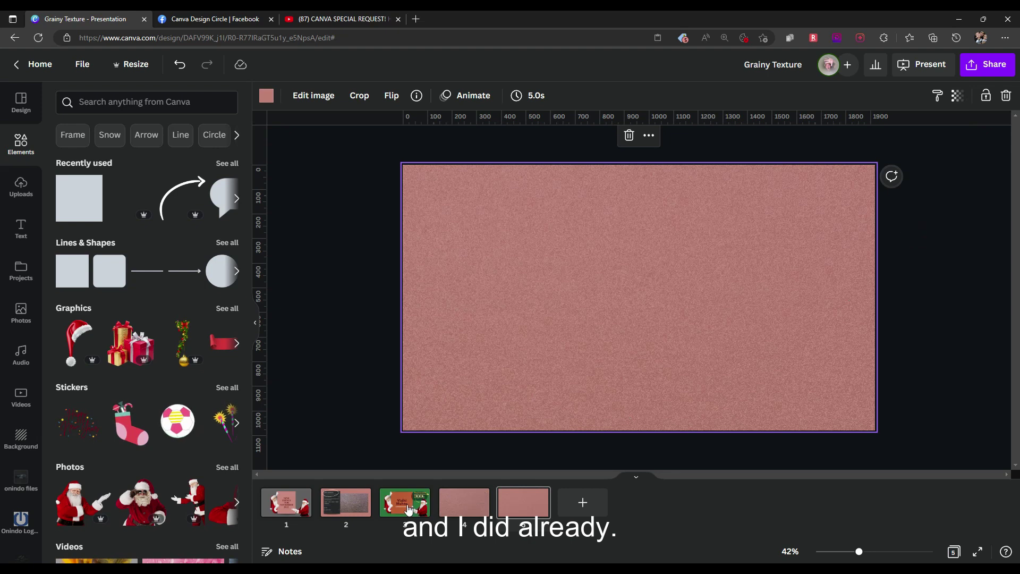
# Select the grainy orange Santa name card and zoom in and out to inspect its texture.
pyautogui.scroll(2, 598, 335)
pyautogui.click(637, 366)
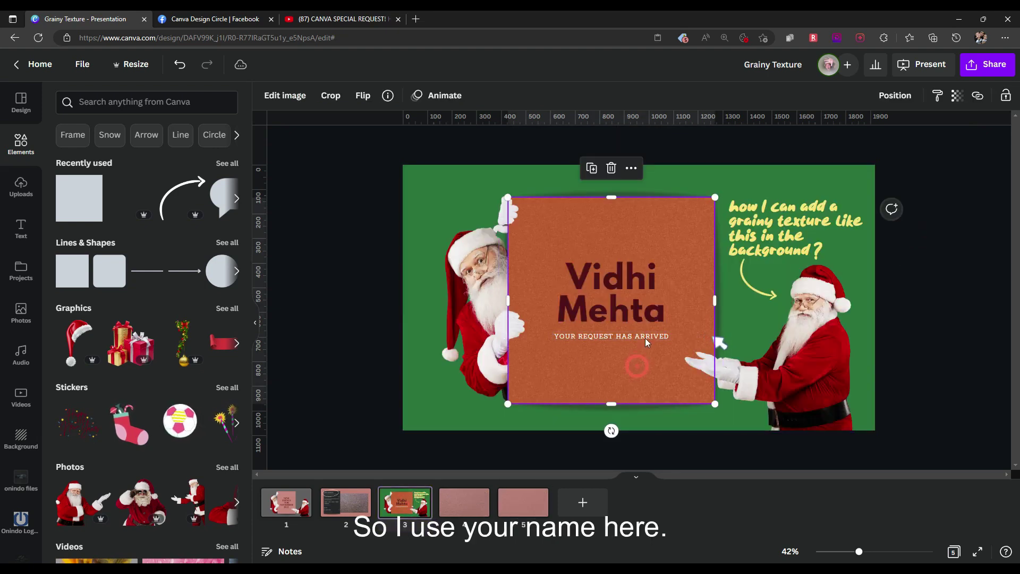
pyautogui.scroll(3, 620, 295)
pyautogui.scroll(-3, 620, 295)
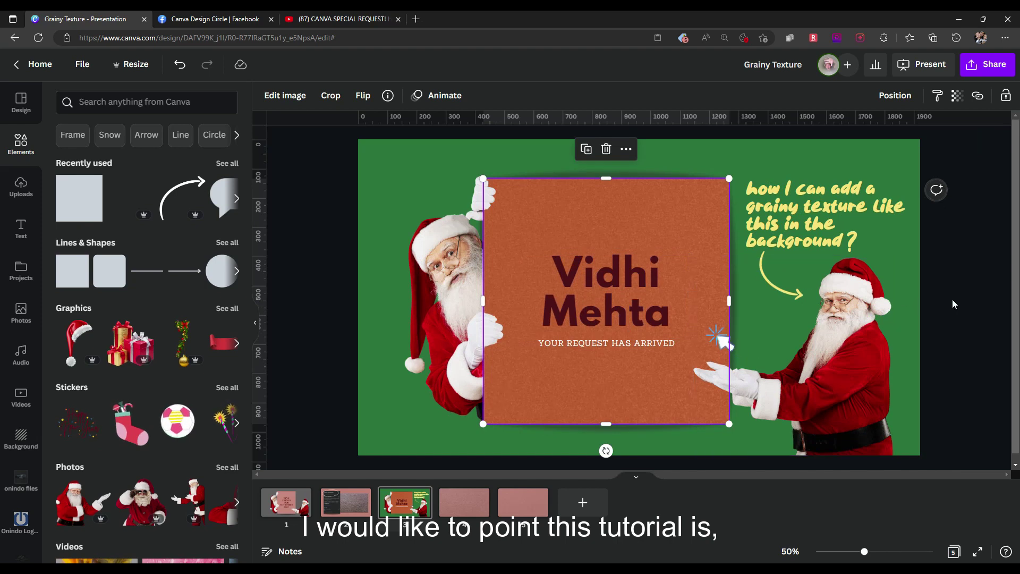
pyautogui.click(952, 302)
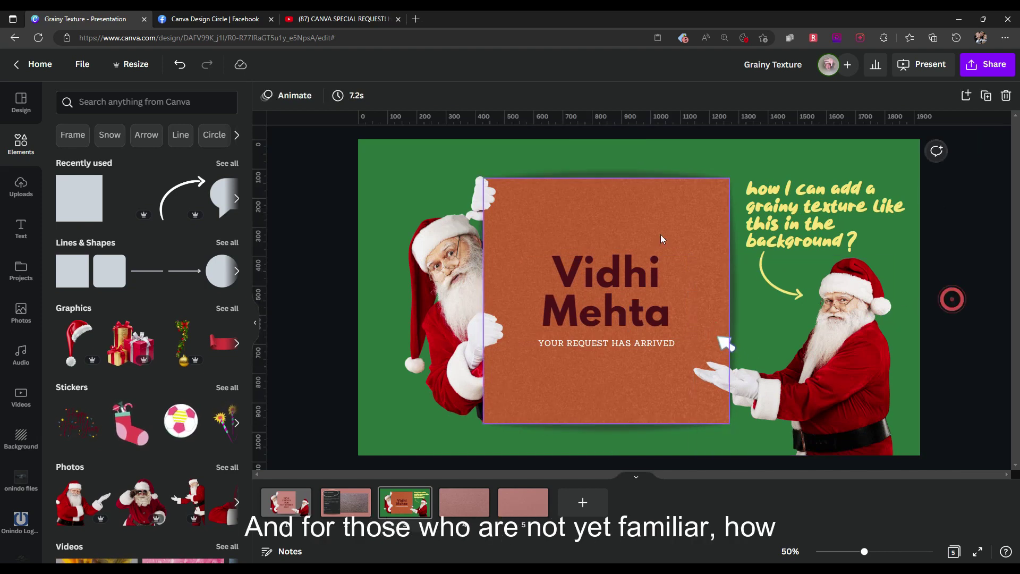
pyautogui.scroll(-1, 627, 238)
pyautogui.scroll(2, 628, 234)
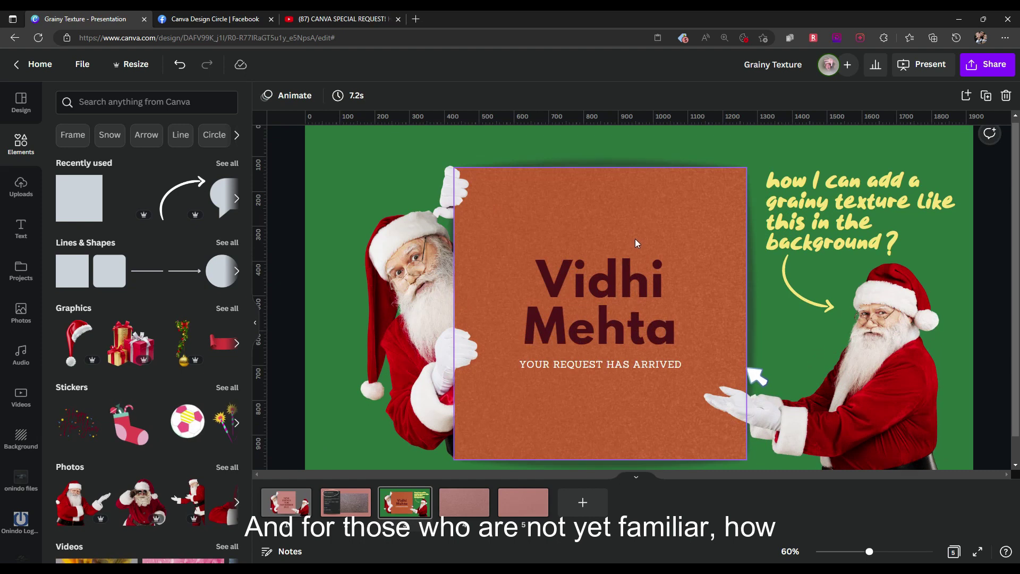
pyautogui.scroll(-1, 673, 249)
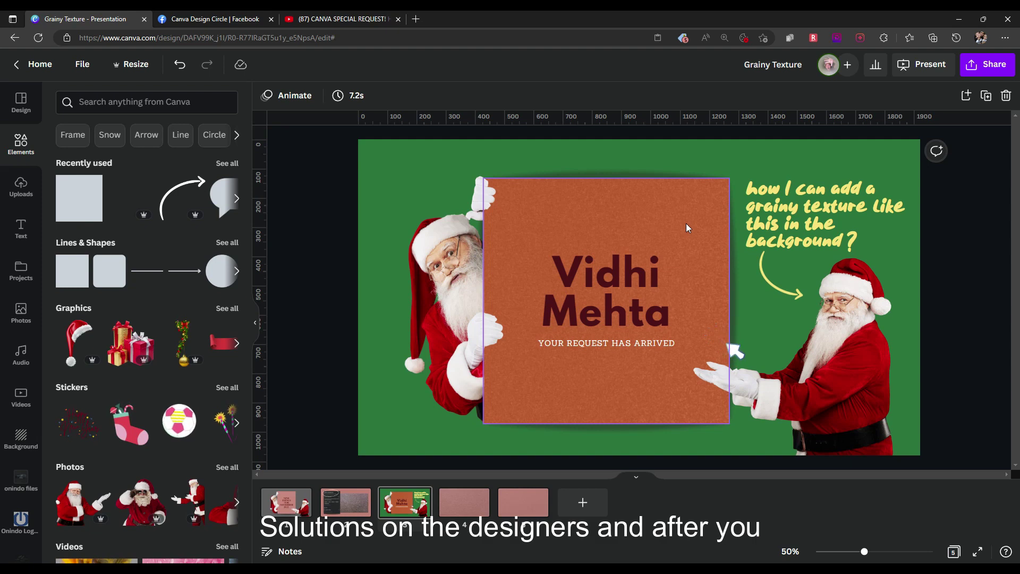
pyautogui.scroll(2, 686, 223)
pyautogui.scroll(-2, 686, 223)
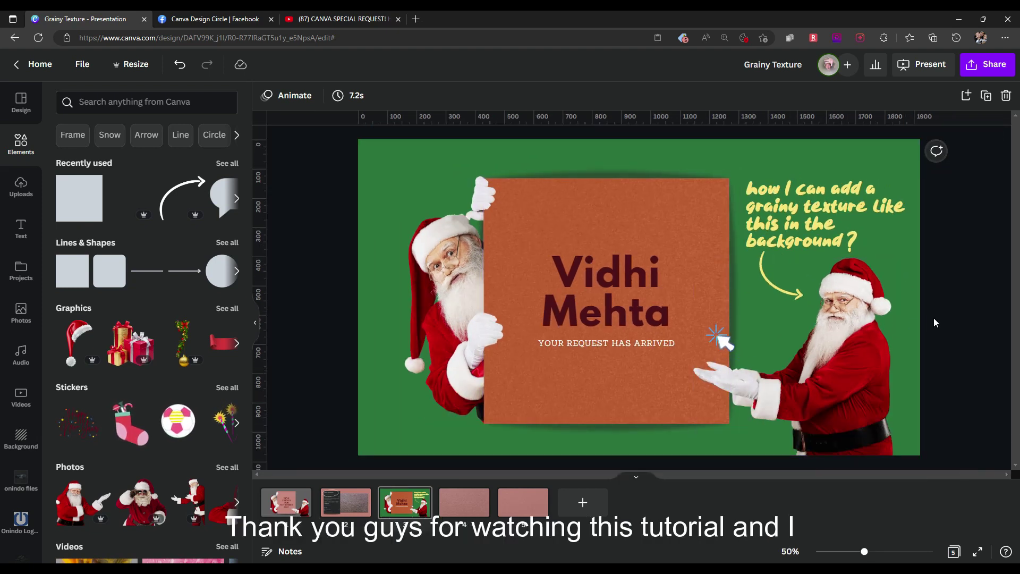
pyautogui.scroll(1, 632, 282)
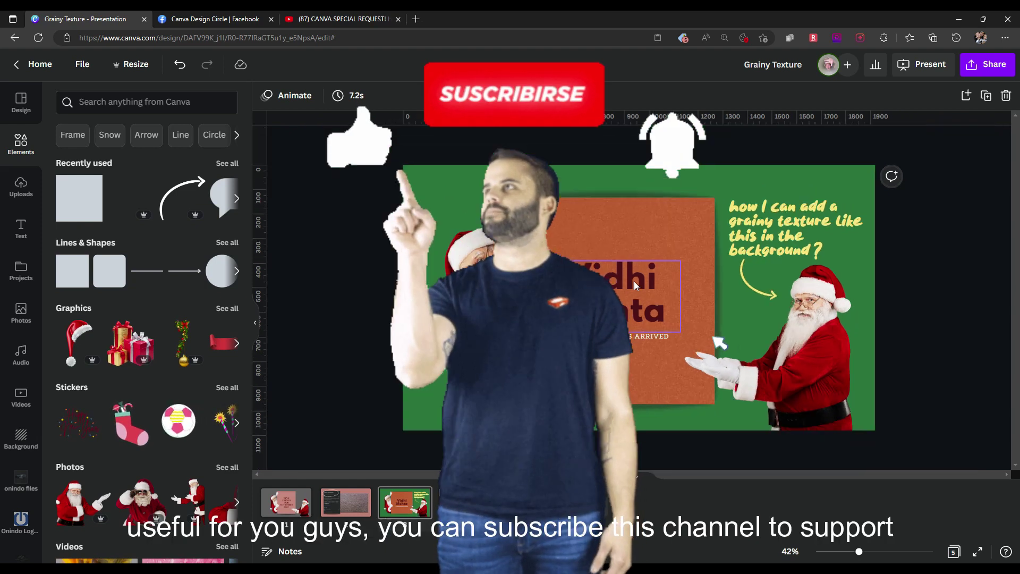
pyautogui.hotkey('ctrl', '-')
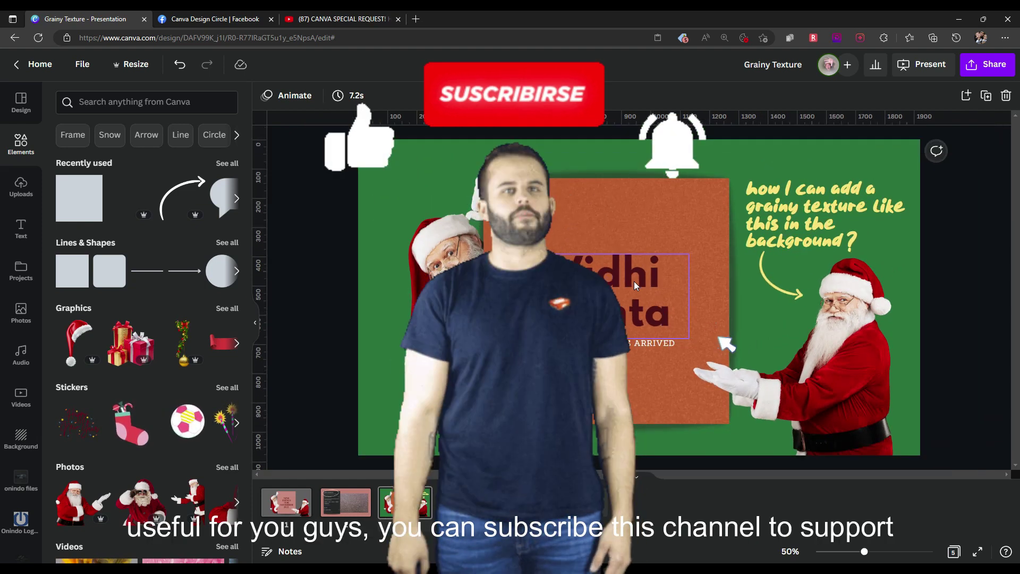